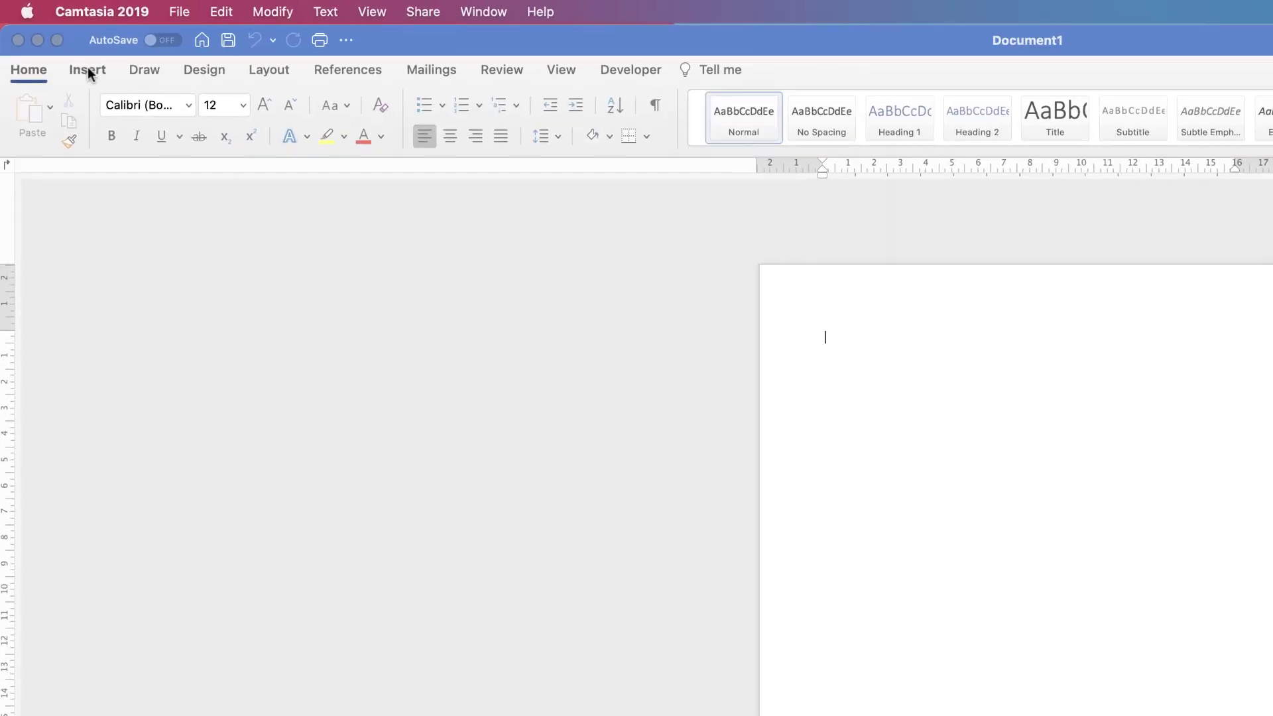
Insert a 2-column by 8-row table and add a blank line above it
{"action": "left_click", "coordinate": [109, 80]}
{"action": "left_click", "coordinate": [108, 82]}
{"action": "left_click", "coordinate": [113, 86]}
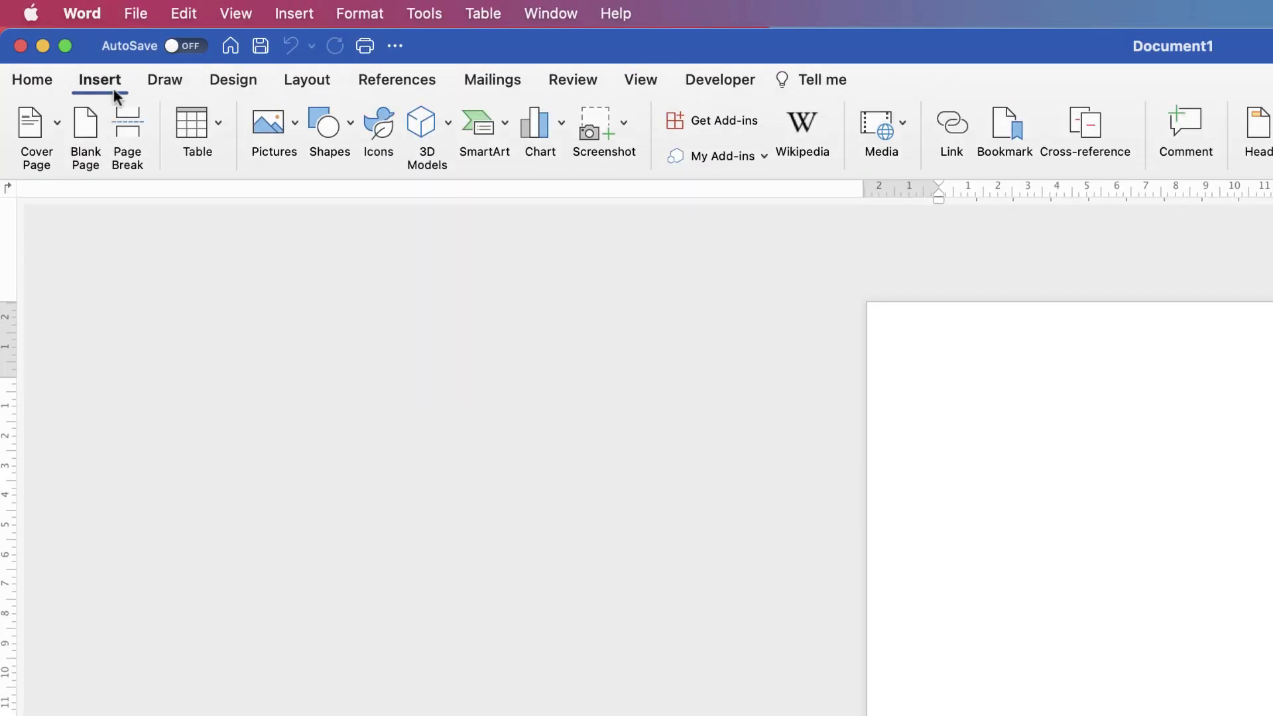
{"action": "left_click", "coordinate": [216, 126]}
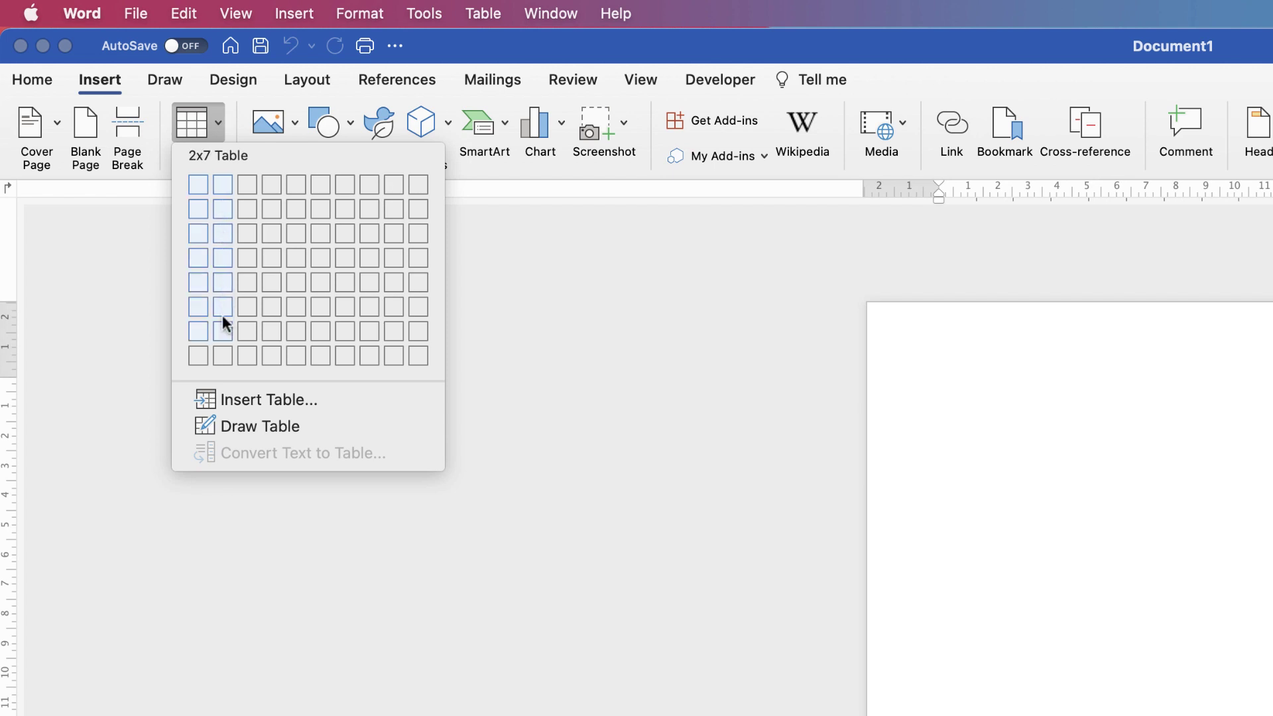
{"action": "left_click", "coordinate": [225, 353]}
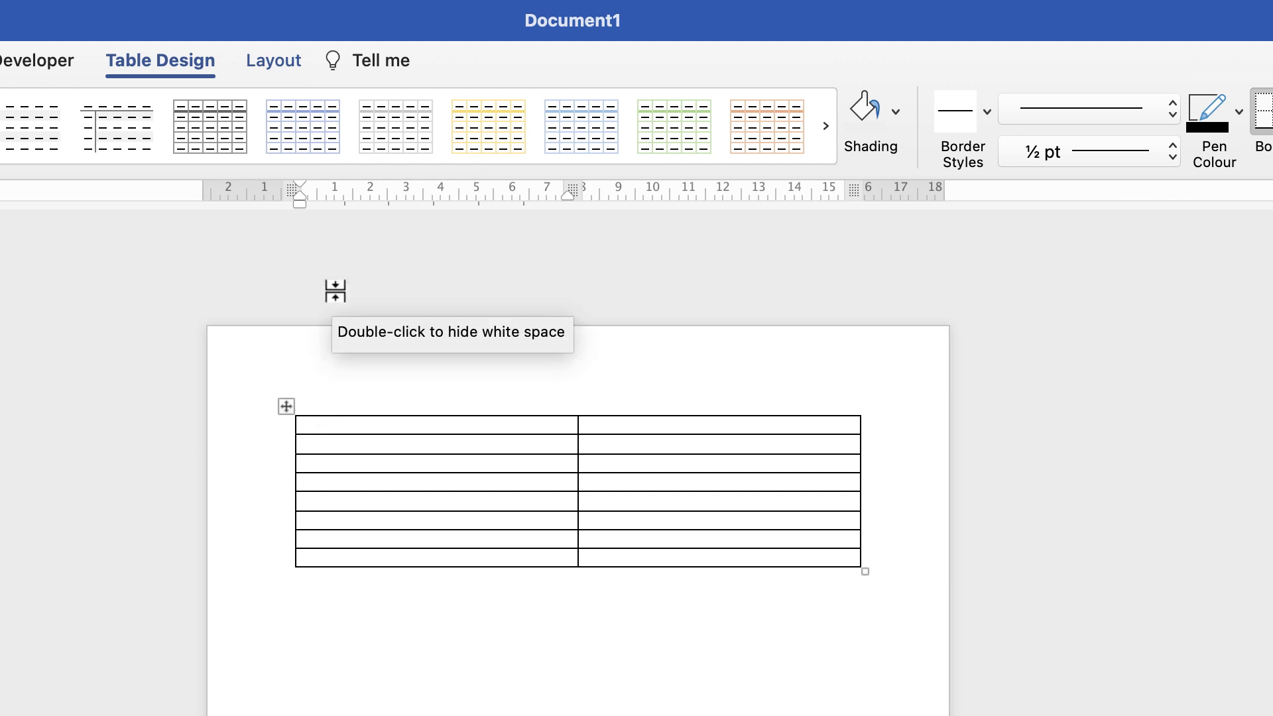
{"action": "key", "text": "Return"}
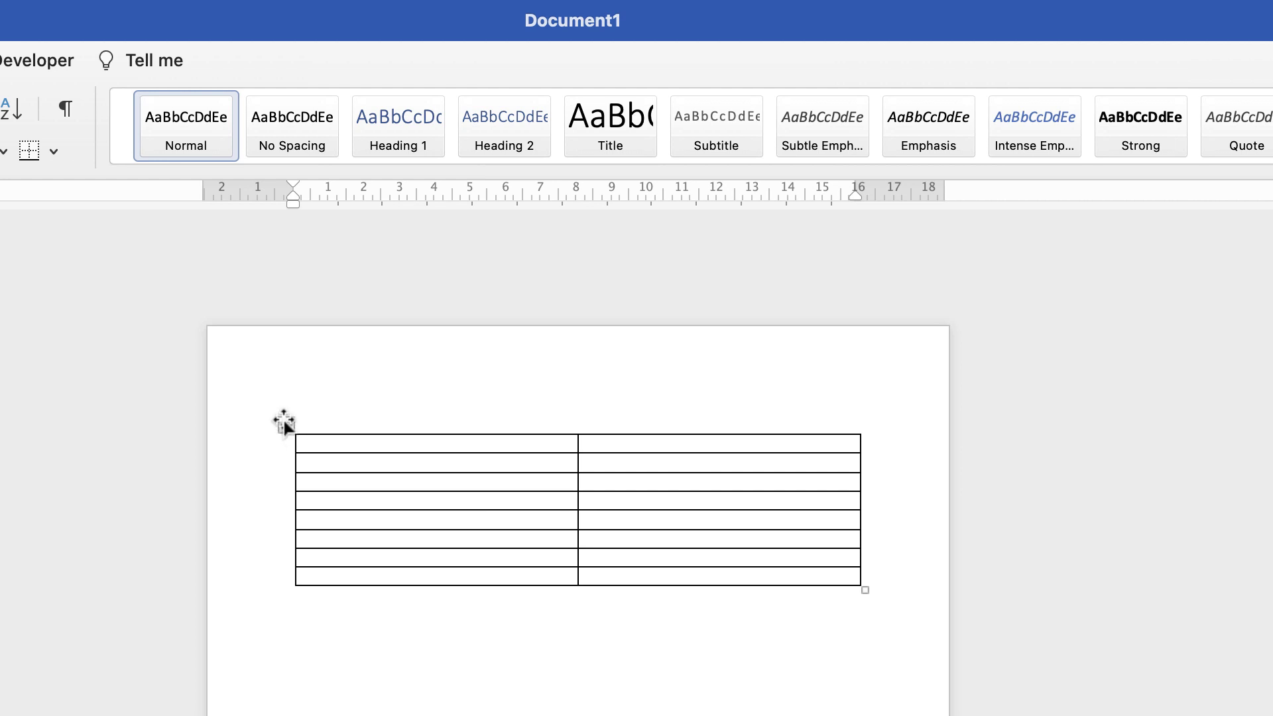
Select all eight table rows and set their row height to 2.7 cm
{"action": "left_click_drag", "start_coordinate": [628, 578], "coordinate": [471, 443]}
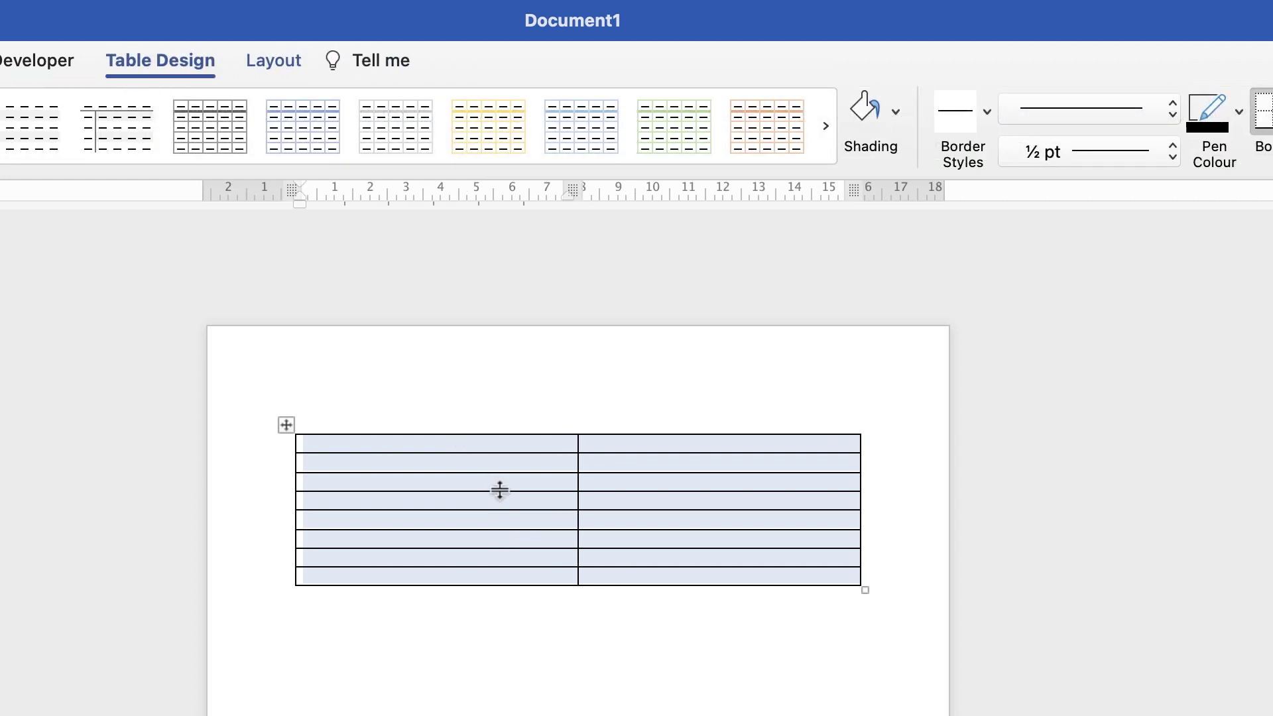
{"action": "left_click", "coordinate": [279, 66]}
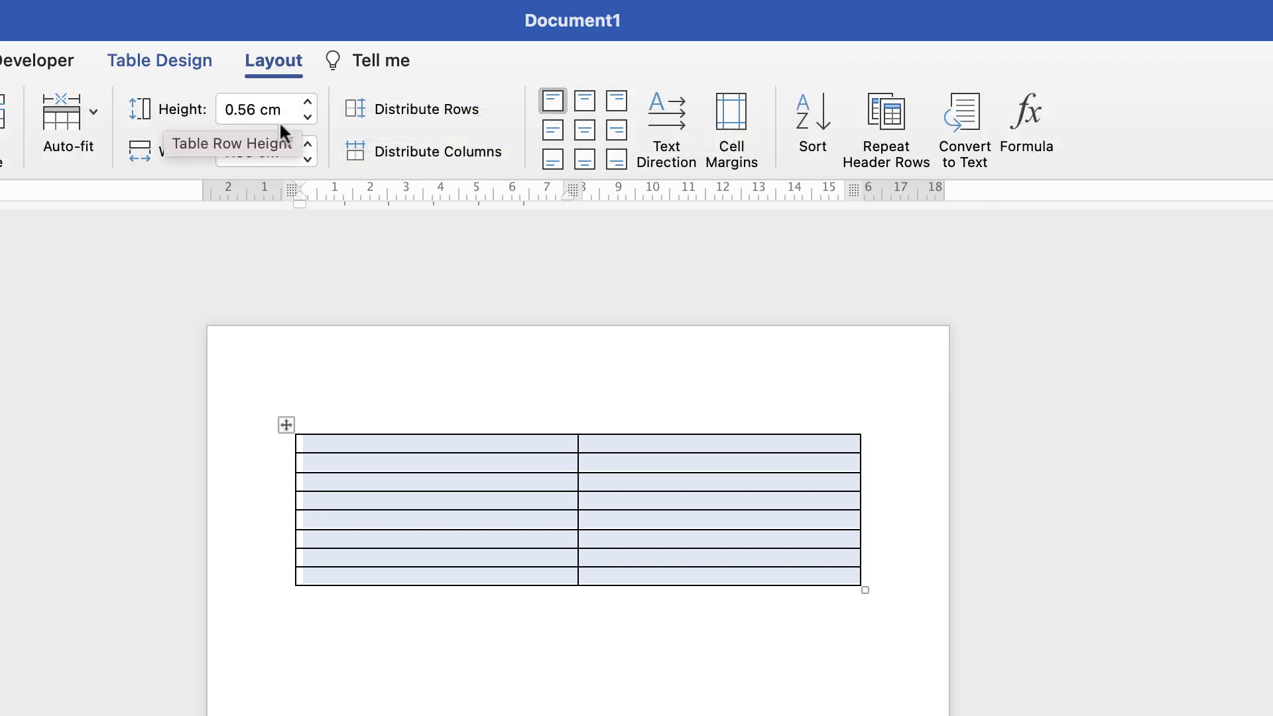
{"action": "left_click", "coordinate": [256, 118]}
{"action": "type", "text": "0.5"}
{"action": "key", "text": "Return"}
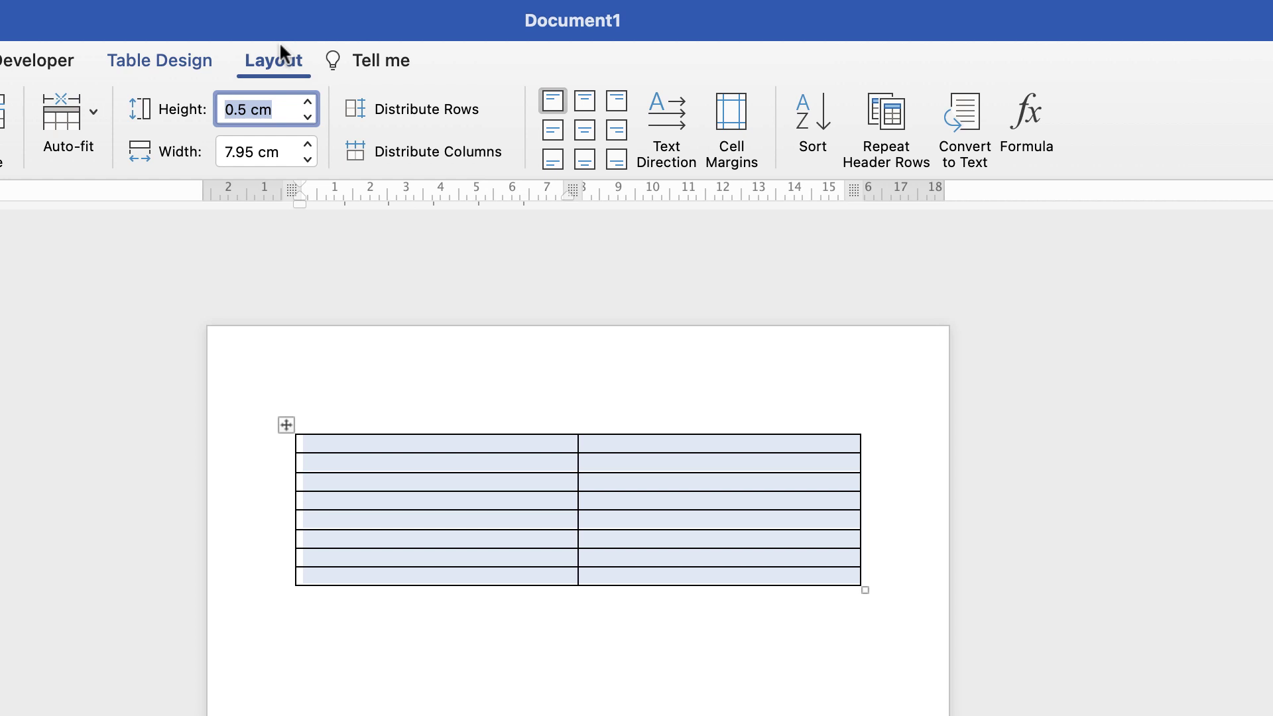
{"action": "type", "text": "2.7"}
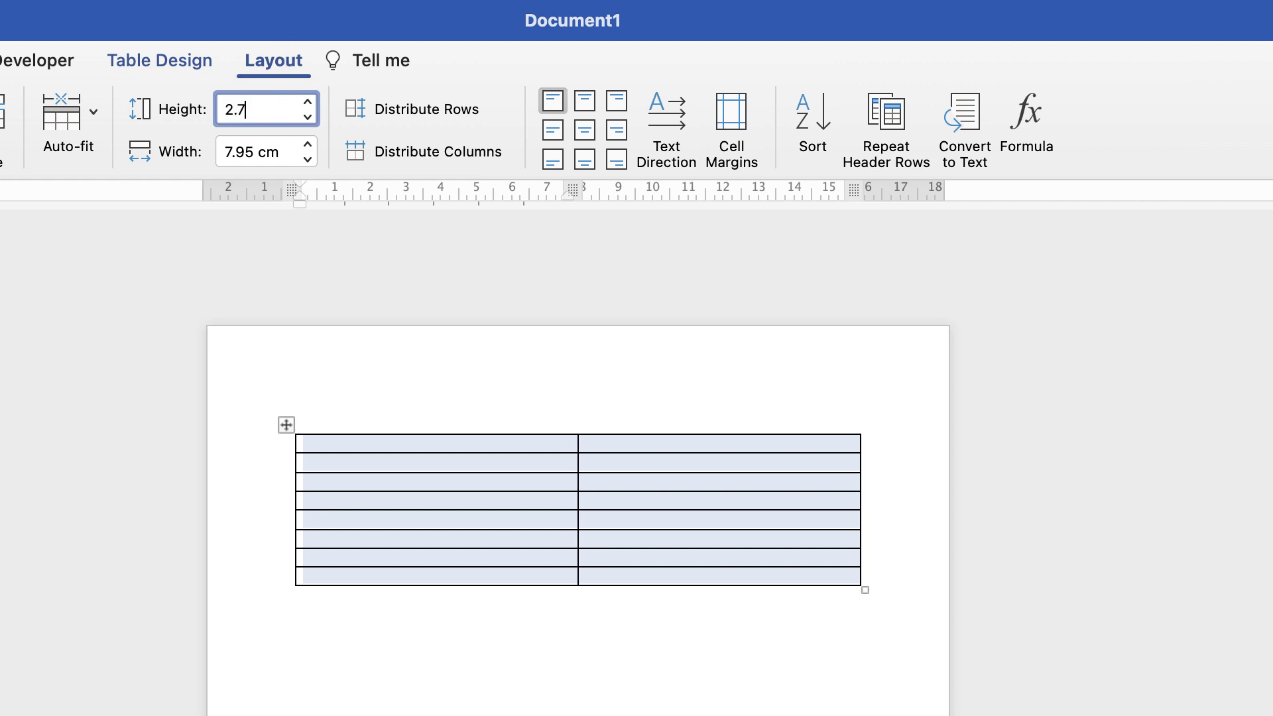
{"action": "key", "text": "Return"}
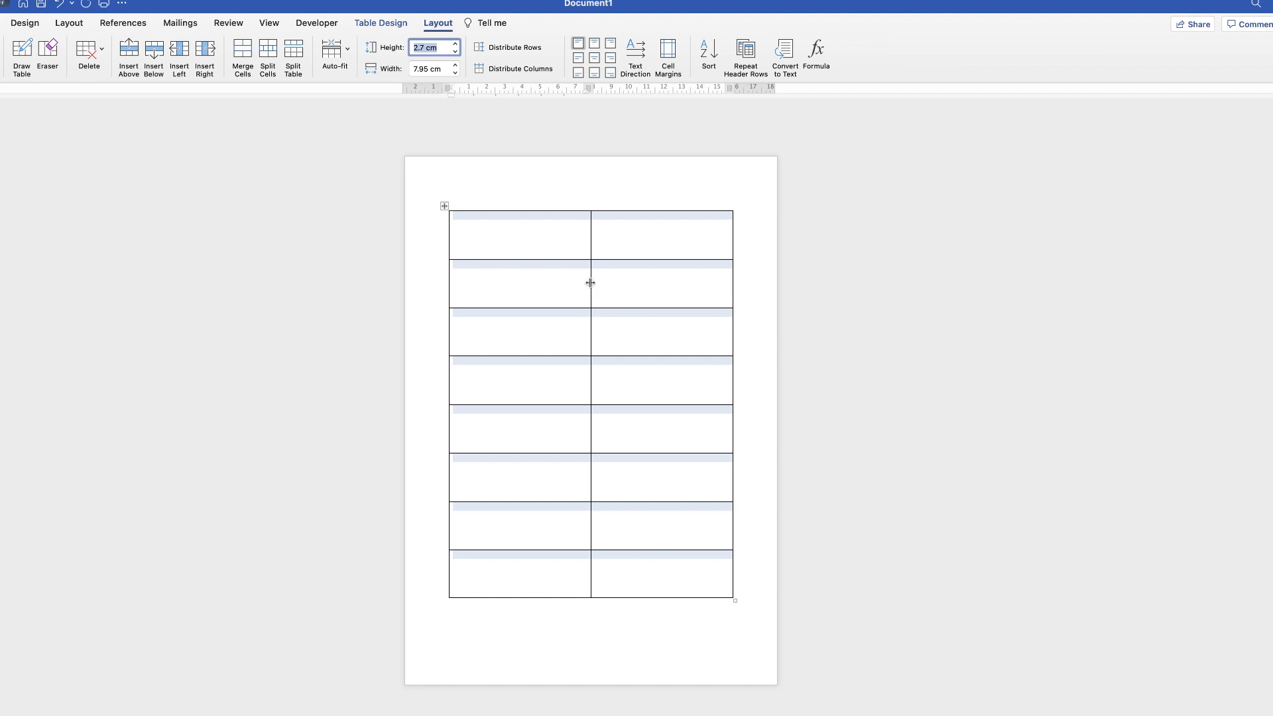
Narrow the left column to about a quarter width and centre all cell contents (Align Center)
{"action": "left_click", "coordinate": [590, 288]}
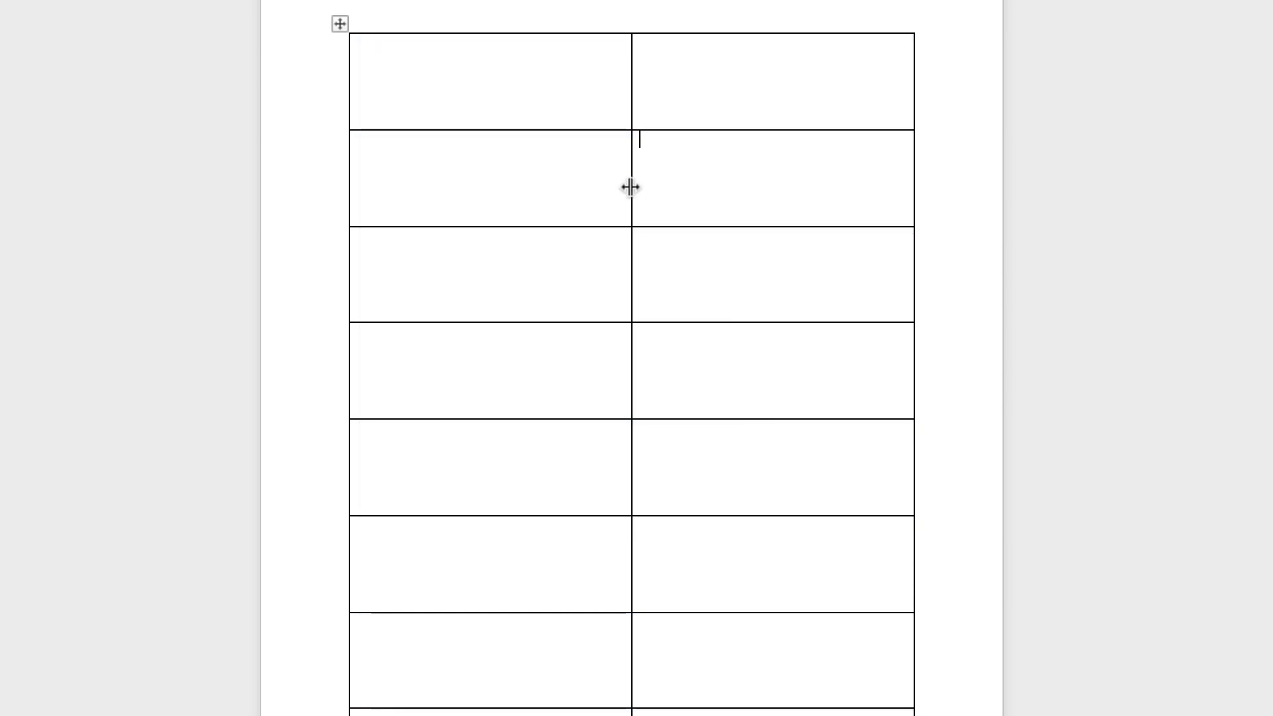
{"action": "left_click_drag", "start_coordinate": [631, 187], "coordinate": [469, 199]}
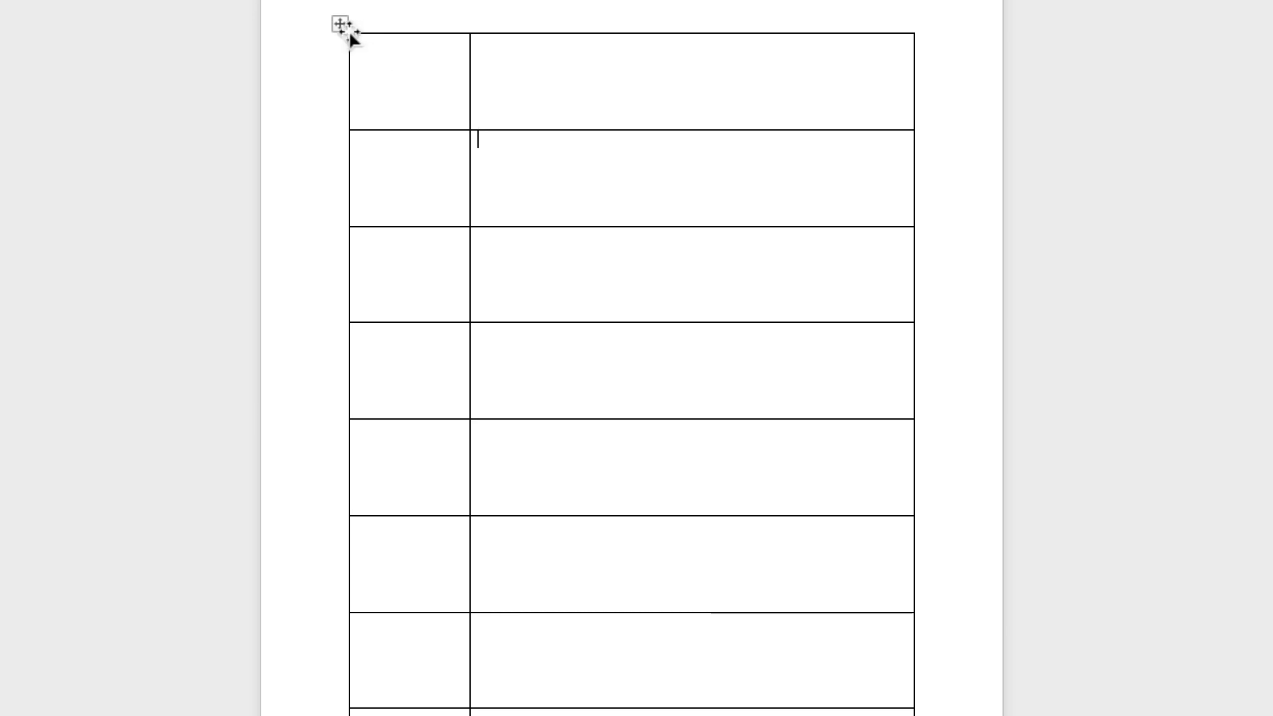
{"action": "left_click", "coordinate": [340, 26]}
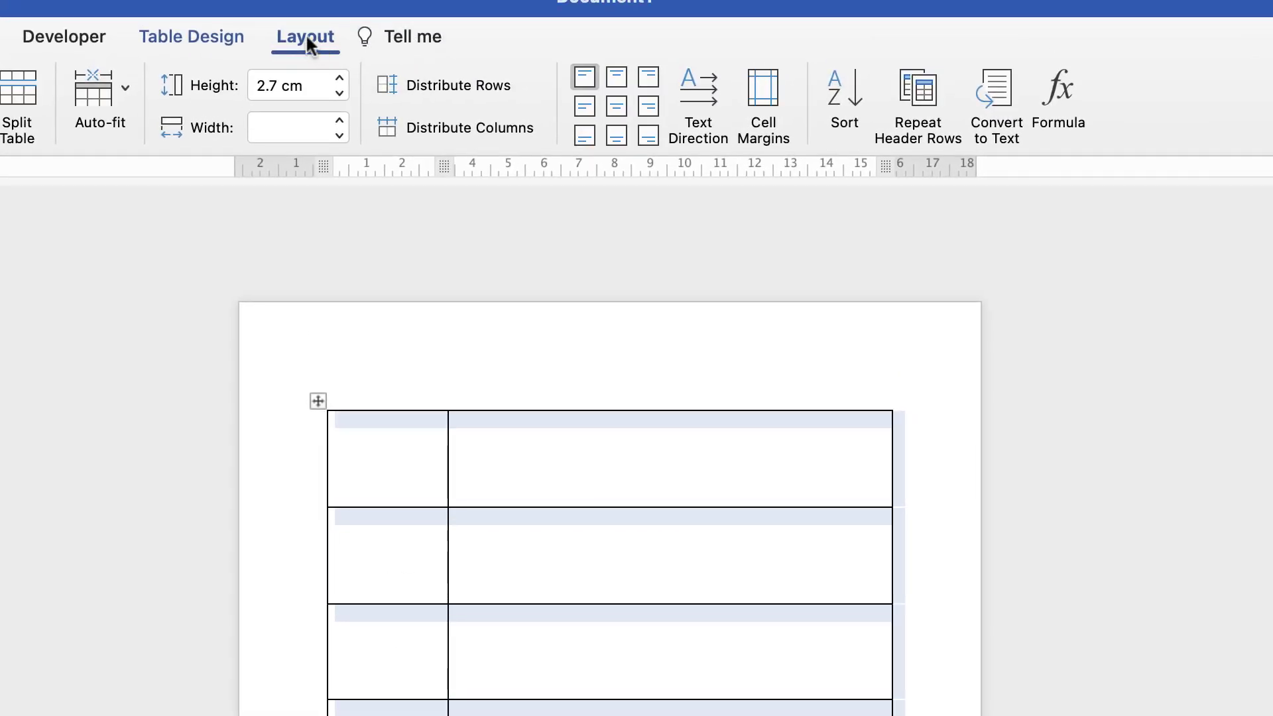
{"action": "left_click", "coordinate": [619, 105]}
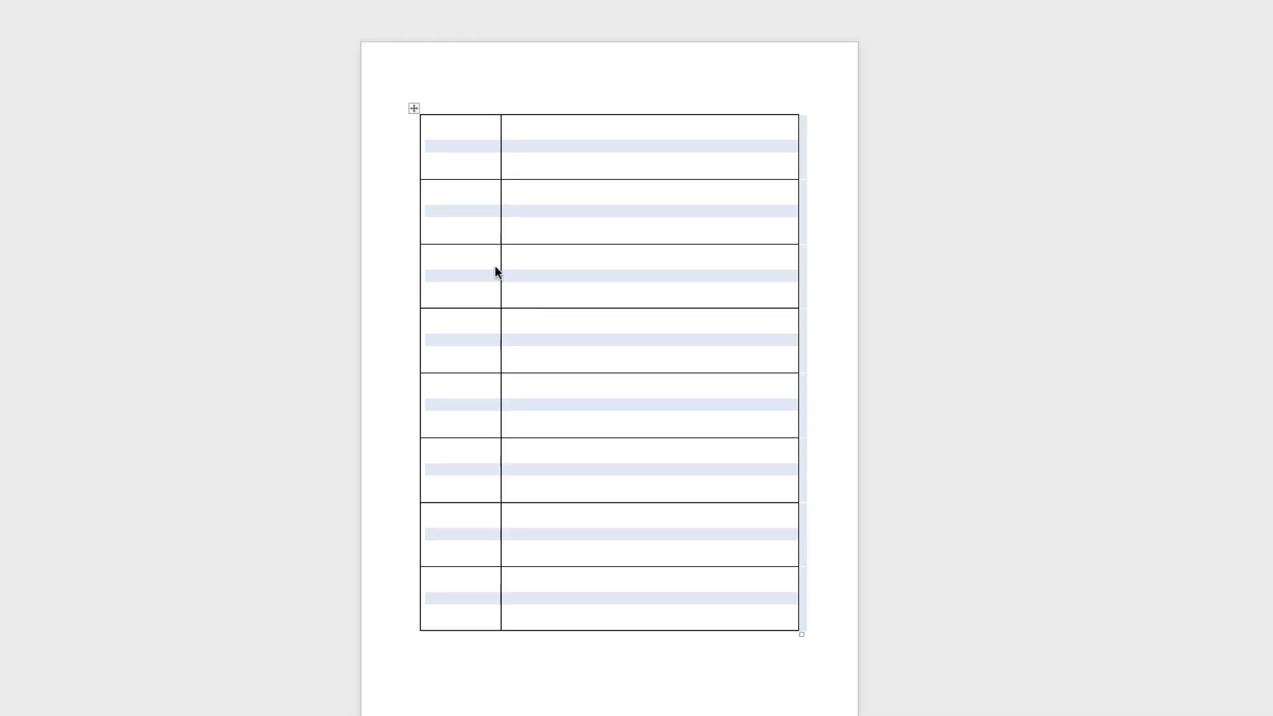
{"action": "left_click", "coordinate": [468, 171]}
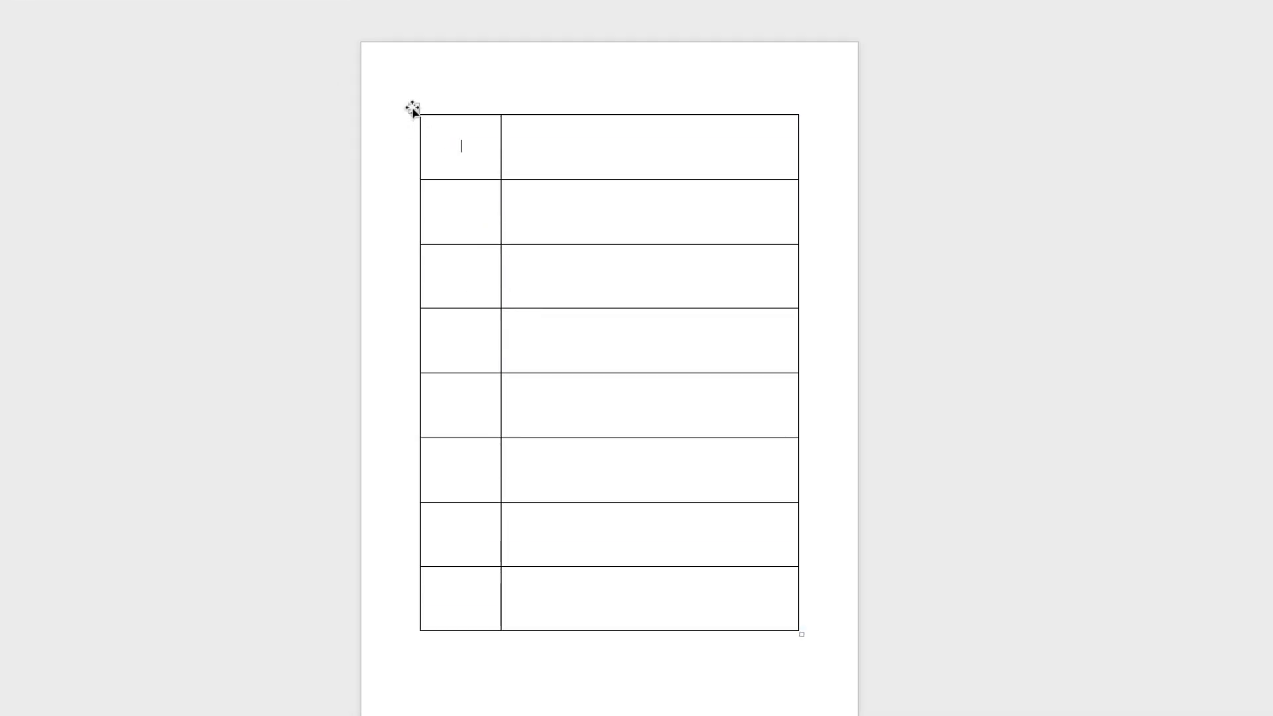
{"action": "left_click", "coordinate": [413, 108]}
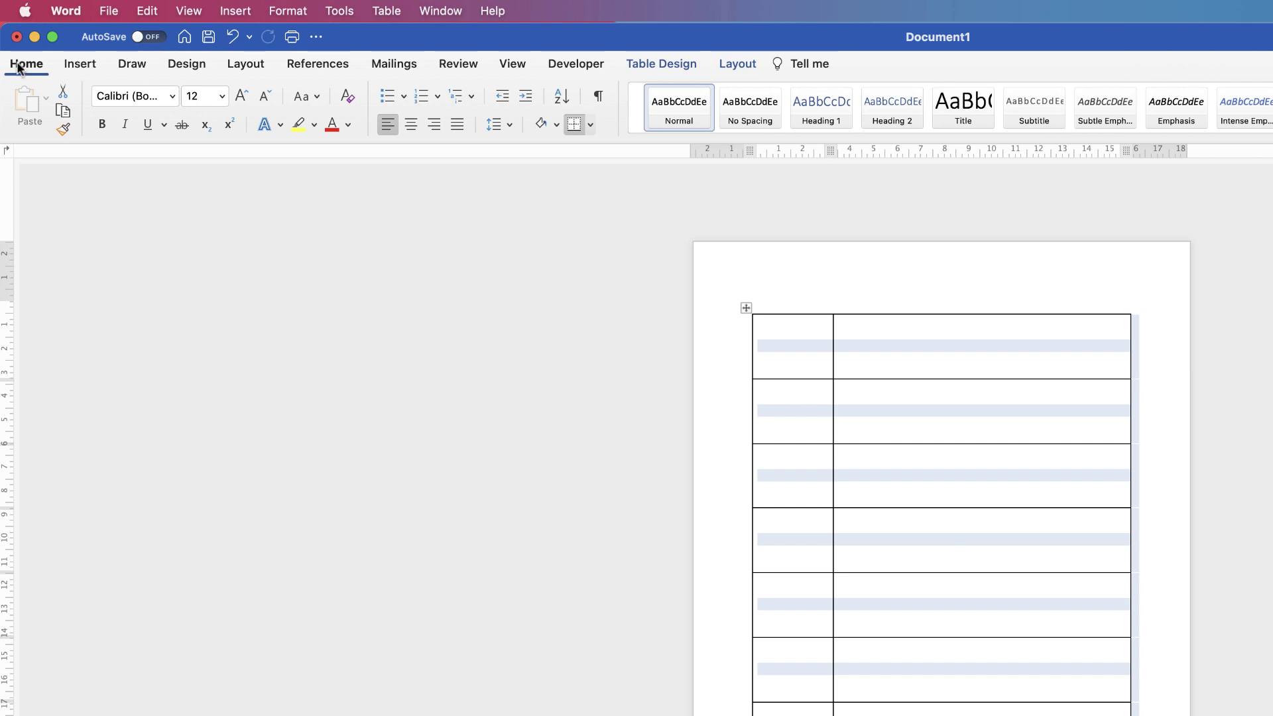
Change the table font to Abadi MT and enlarge it to 18 pt
{"action": "left_click", "coordinate": [171, 97]}
{"action": "left_click", "coordinate": [171, 96]}
{"action": "left_click", "coordinate": [170, 96]}
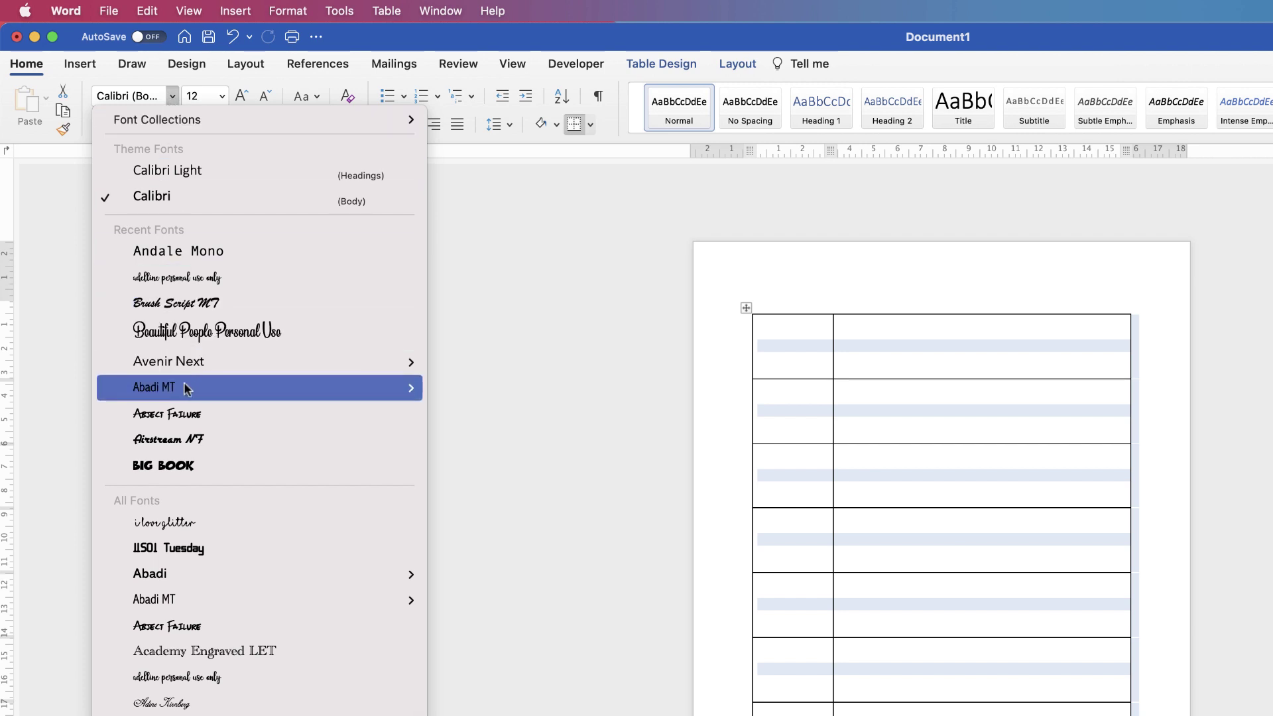
{"action": "mouse_move", "coordinate": [150, 389]}
{"action": "mouse_move", "coordinate": [390, 364]}
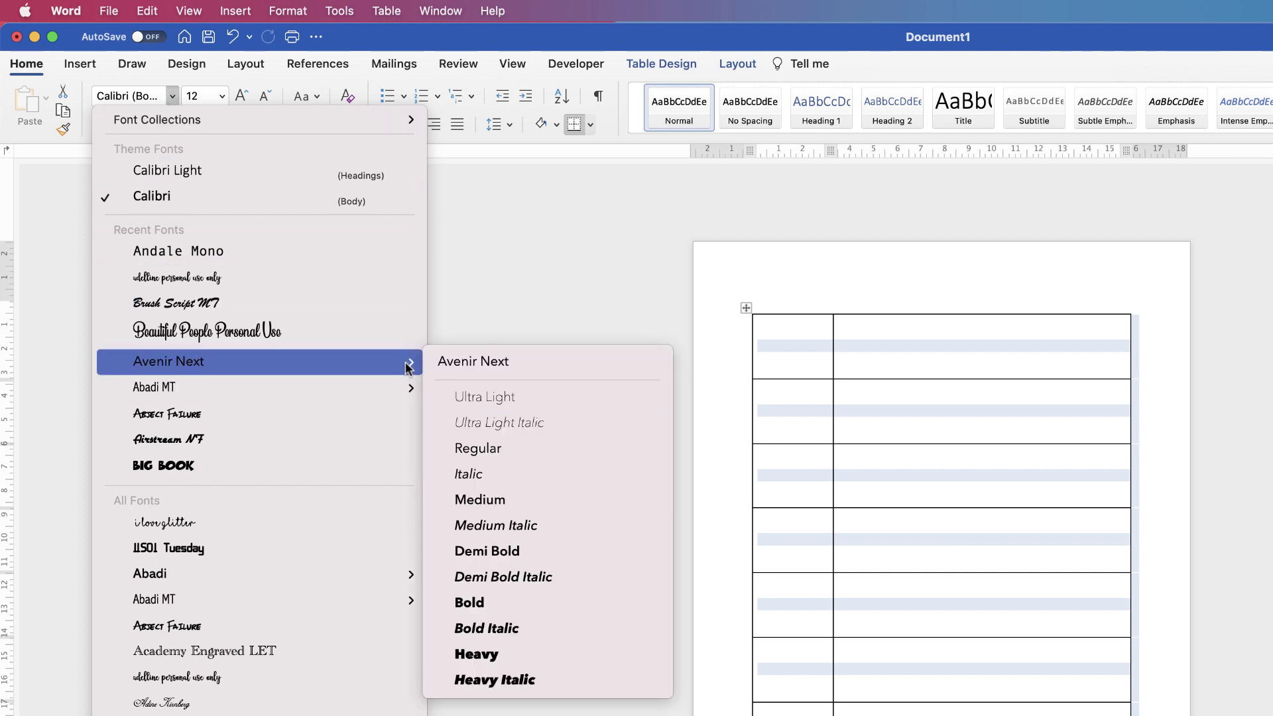
{"action": "left_click", "coordinate": [371, 388]}
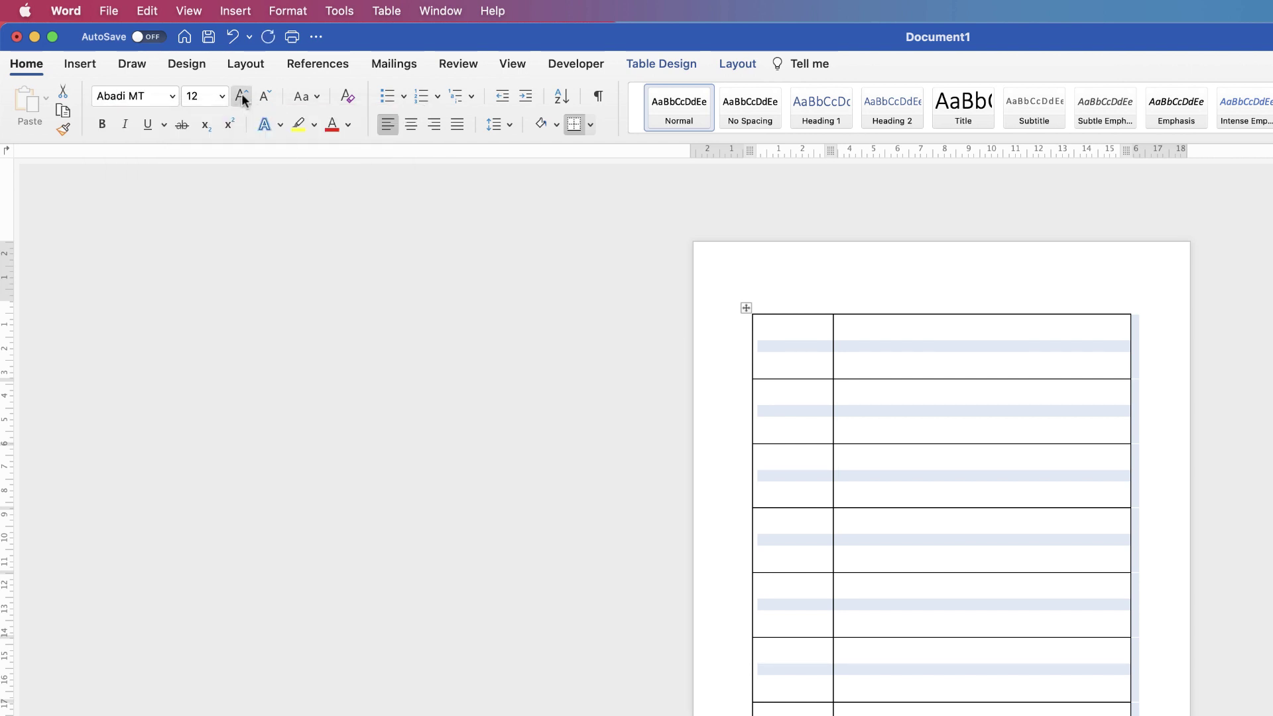
{"action": "left_click", "coordinate": [242, 96]}
{"action": "left_click", "coordinate": [241, 96]}
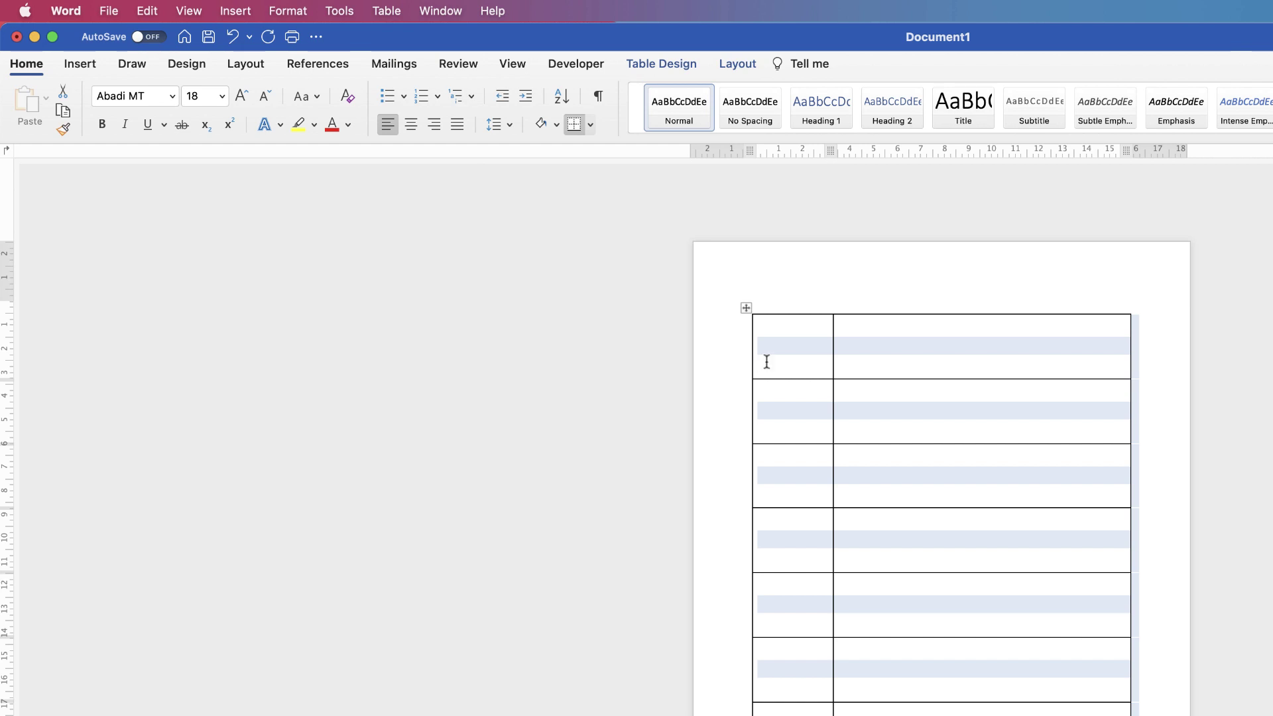
{"action": "left_click", "coordinate": [797, 347]}
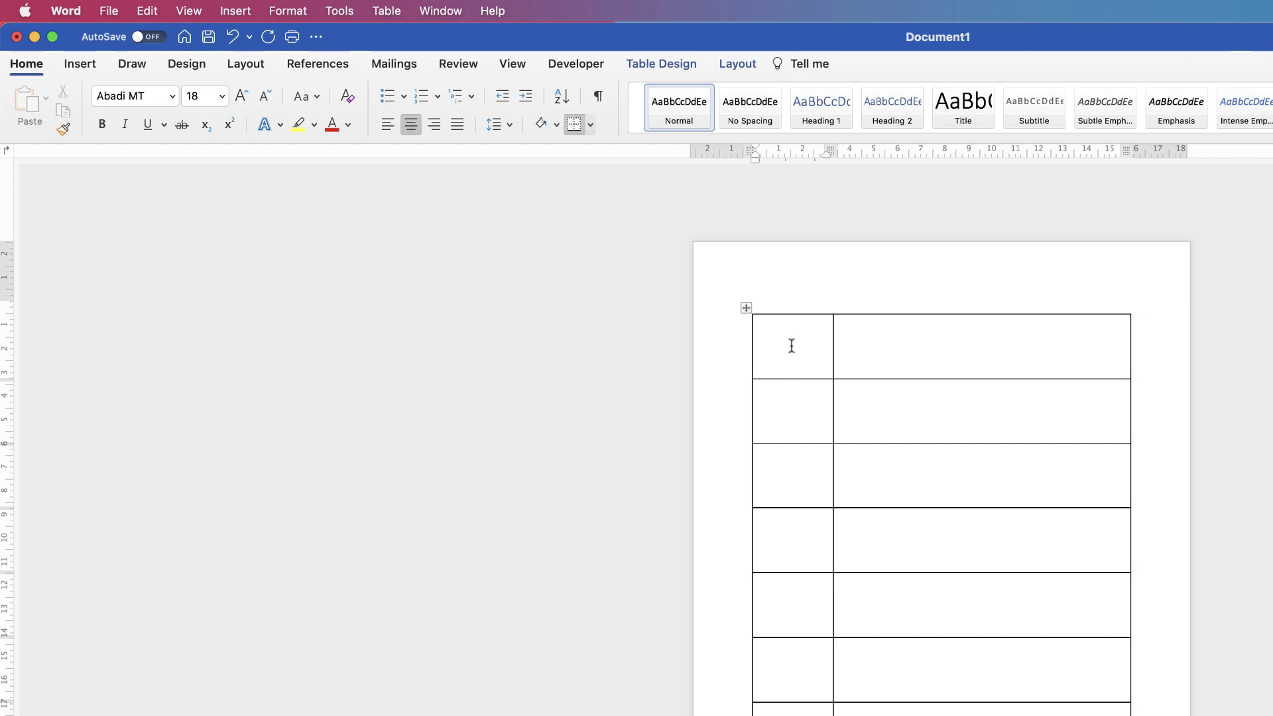
Type MONDAY, TUESDAY and WEDNESDAY into the first three left-column cells
{"action": "type", "text": "MONDAY"}
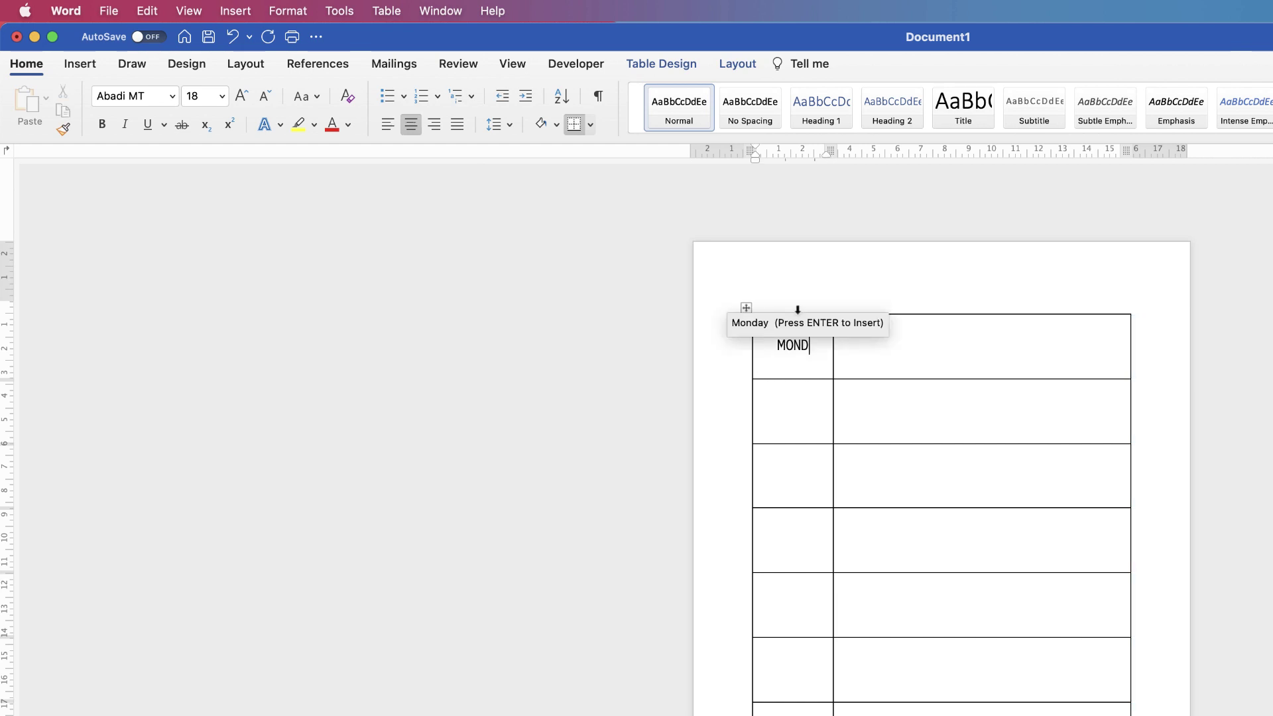
{"action": "left_click", "coordinate": [802, 413]}
{"action": "type", "text": "TUESDAY"}
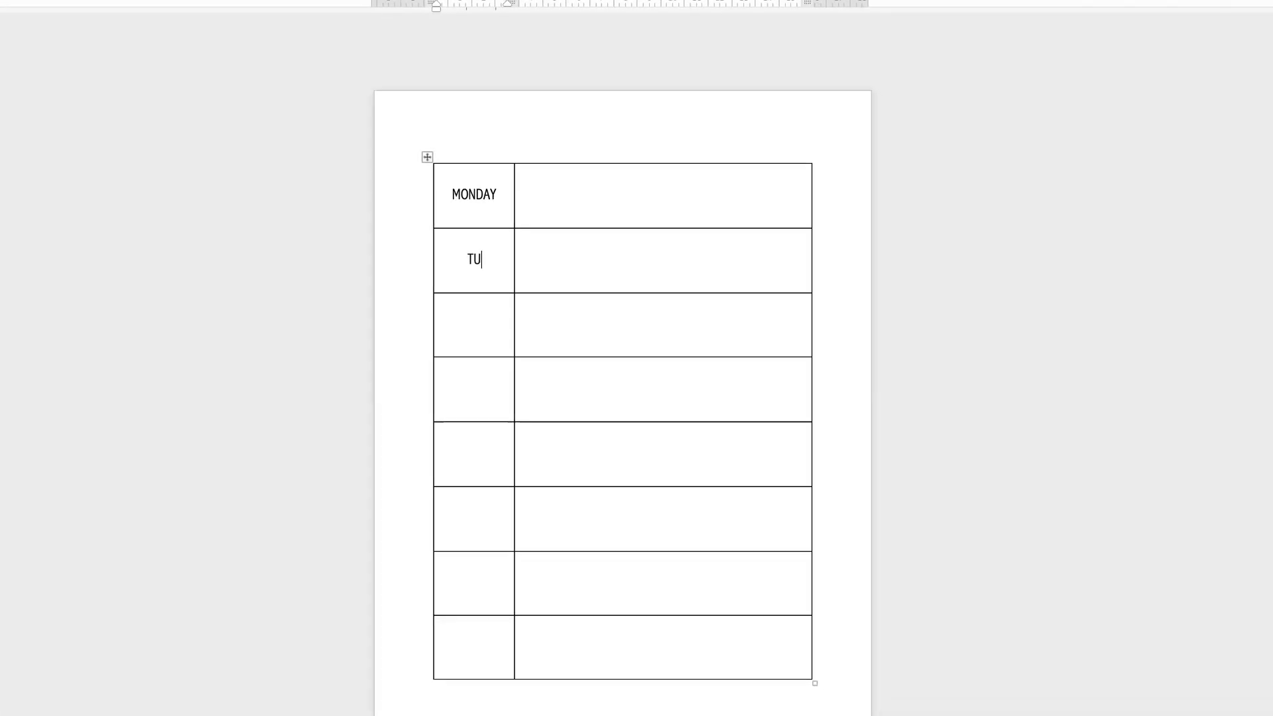
{"action": "key", "text": "Down"}
{"action": "type", "text": "wedne"}
{"action": "double_click", "coordinate": [464, 324]}
{"action": "type", "text": "WEDNESDAY"}
Fill the remaining left cells with THURSDAY, FRIDAY, SATURDAY, SUNDAY and NOTES
{"action": "key", "text": "Down"}
{"action": "type", "text": "THURSDAY"}
{"action": "key", "text": "Down"}
{"action": "type", "text": "FRIDAY"}
{"action": "key", "text": "Down"}
{"action": "type", "text": "SATURDAY"}
{"action": "key", "text": "Down"}
{"action": "type", "text": "SUNDAY"}
{"action": "key", "text": "Down"}
{"action": "type", "text": "NOTES"}
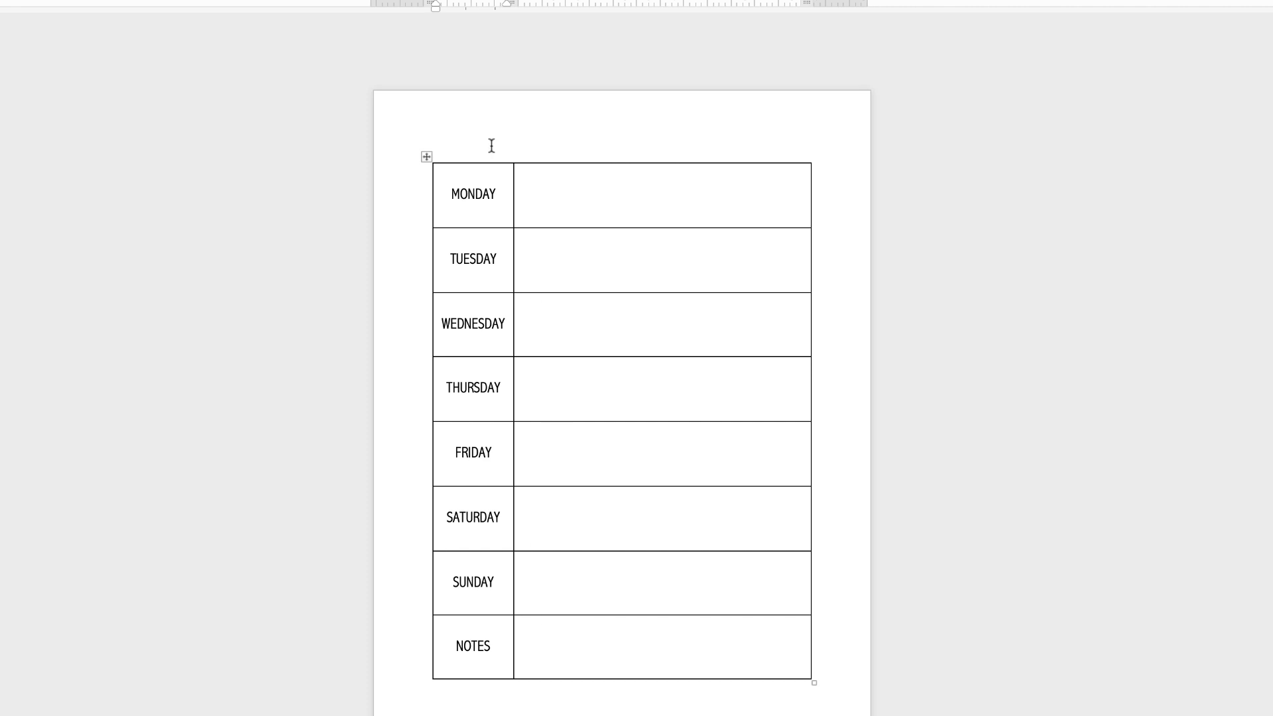
Add two empty lines above the table to leave room for a heading
{"action": "left_click", "coordinate": [449, 152]}
{"action": "key", "text": "Return"}
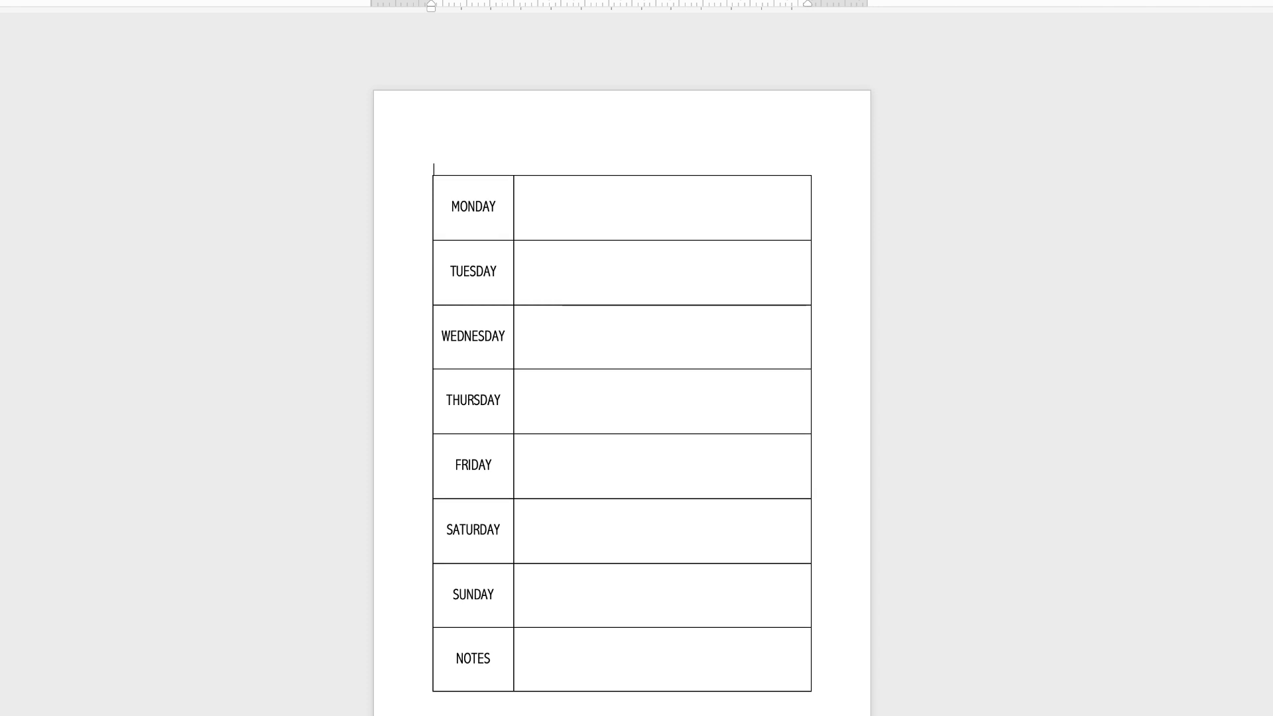
{"action": "key", "text": "Return"}
{"action": "key", "text": "Return"}
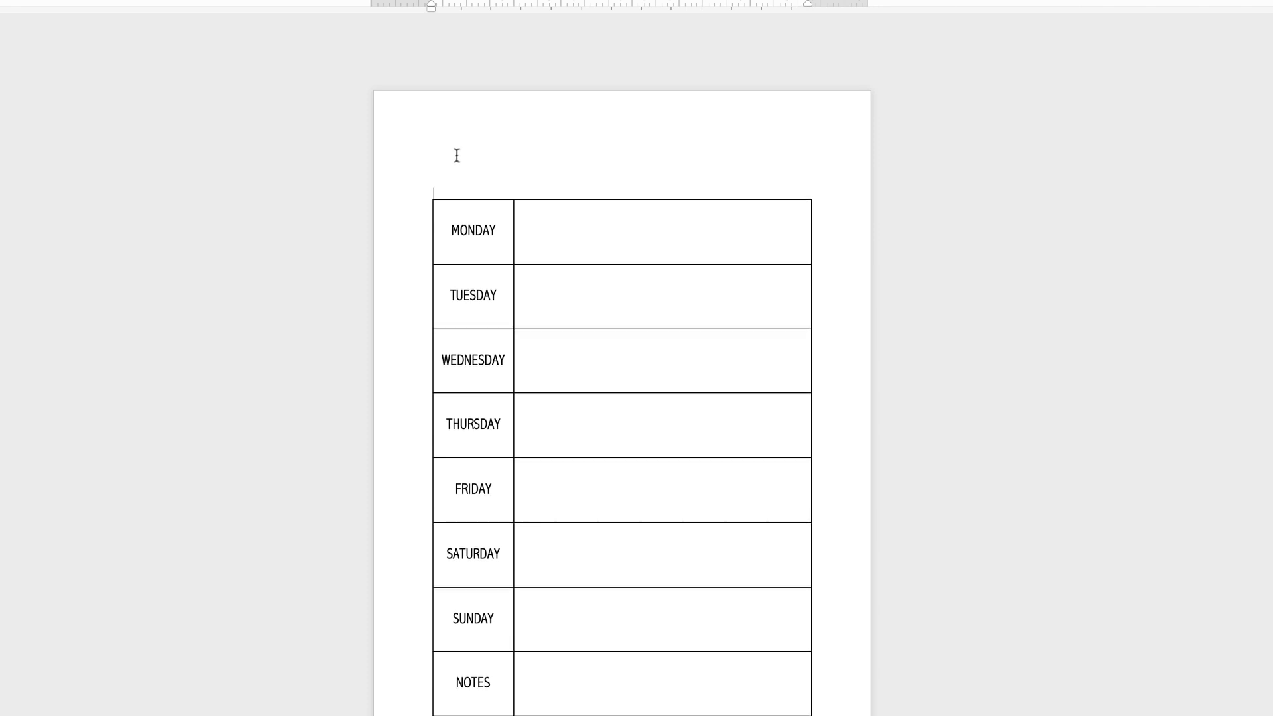
{"action": "key", "text": "Return"}
{"action": "key", "text": "BackSpace"}
Select the table and set the Table Design border pen weight to 2 ¼ pt
{"action": "left_click", "coordinate": [429, 194]}
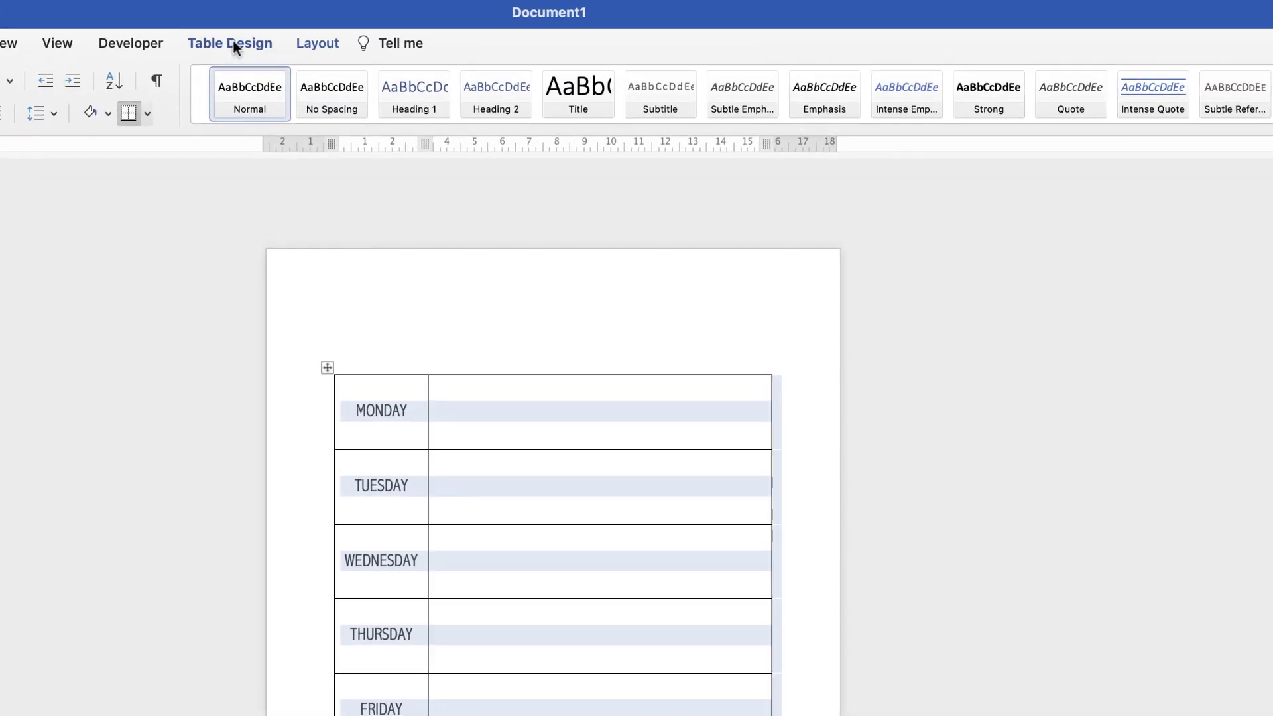
{"action": "left_click", "coordinate": [233, 42]}
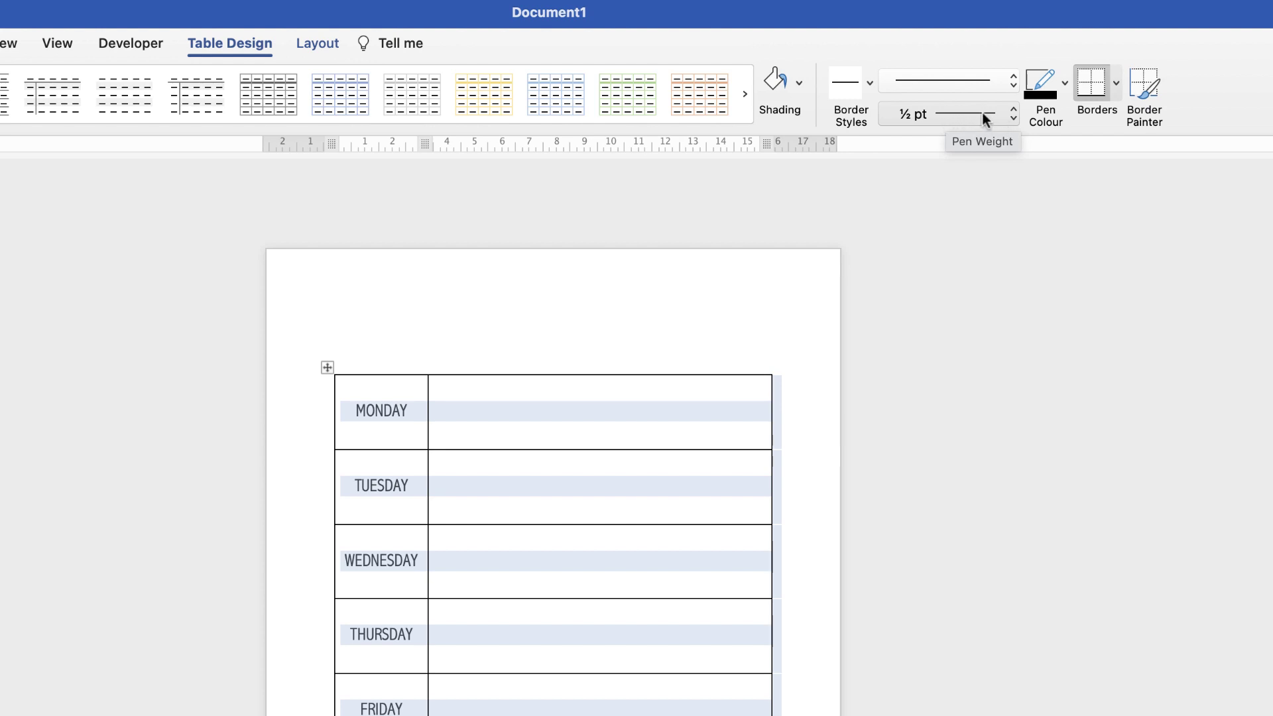
{"action": "left_click", "coordinate": [1014, 117]}
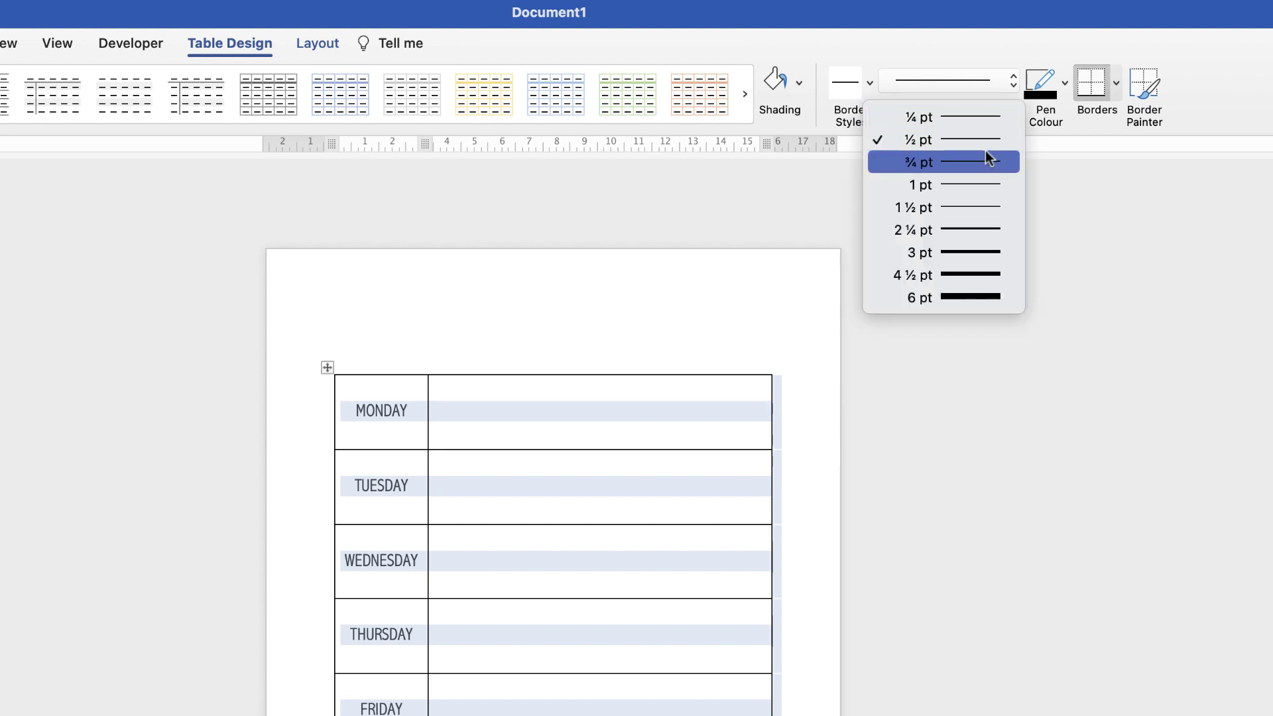
{"action": "left_click", "coordinate": [968, 228]}
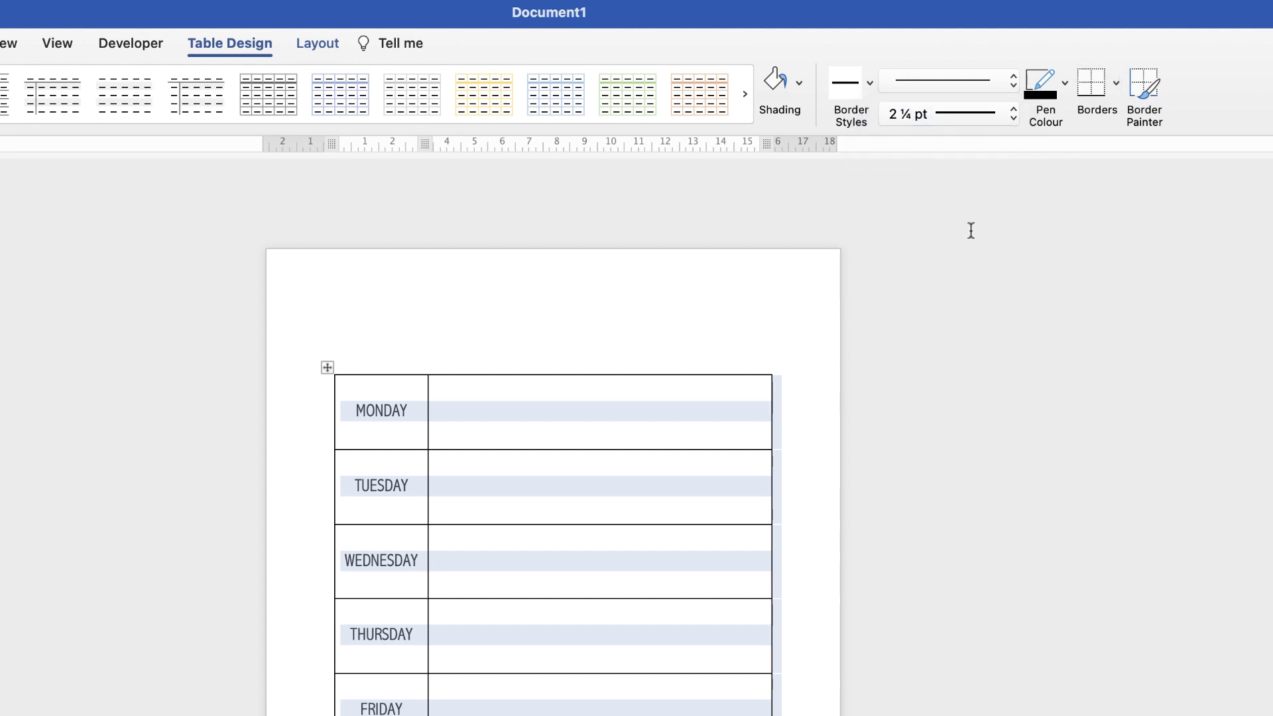
Apply a thick 2¼ pt outside border to the whole table
{"action": "left_click", "coordinate": [1116, 85]}
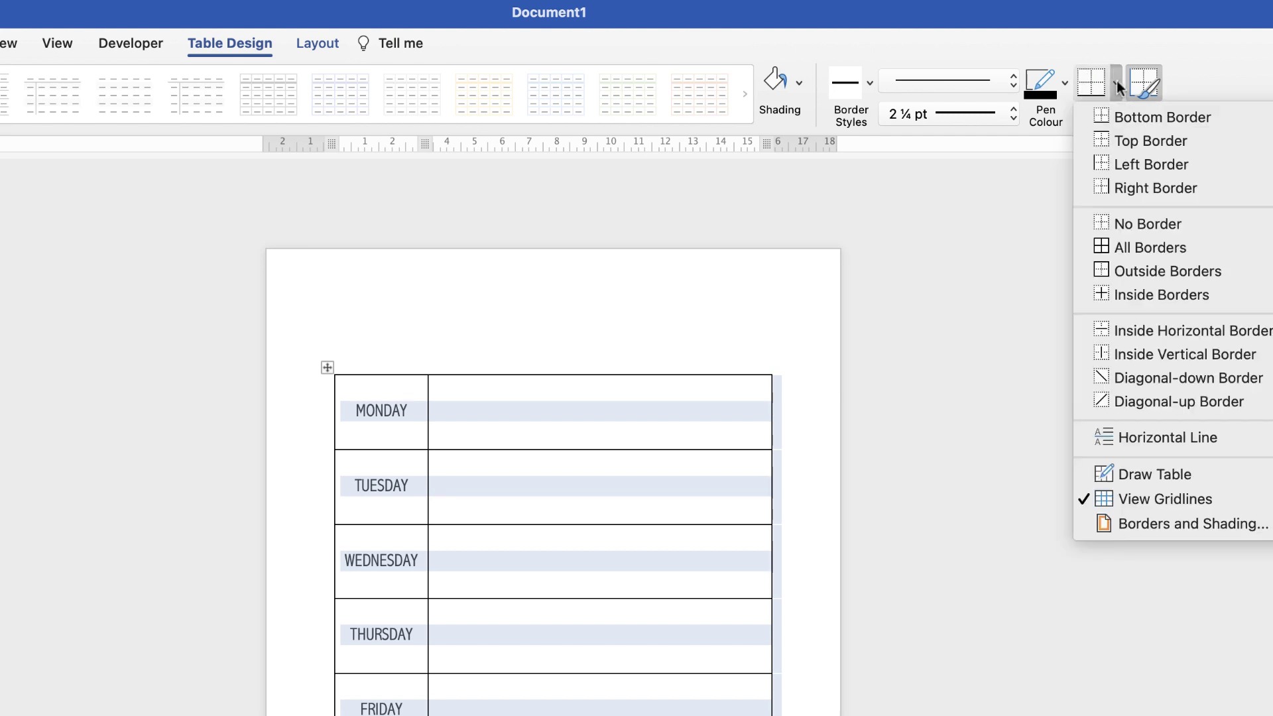
{"action": "left_click", "coordinate": [1103, 268]}
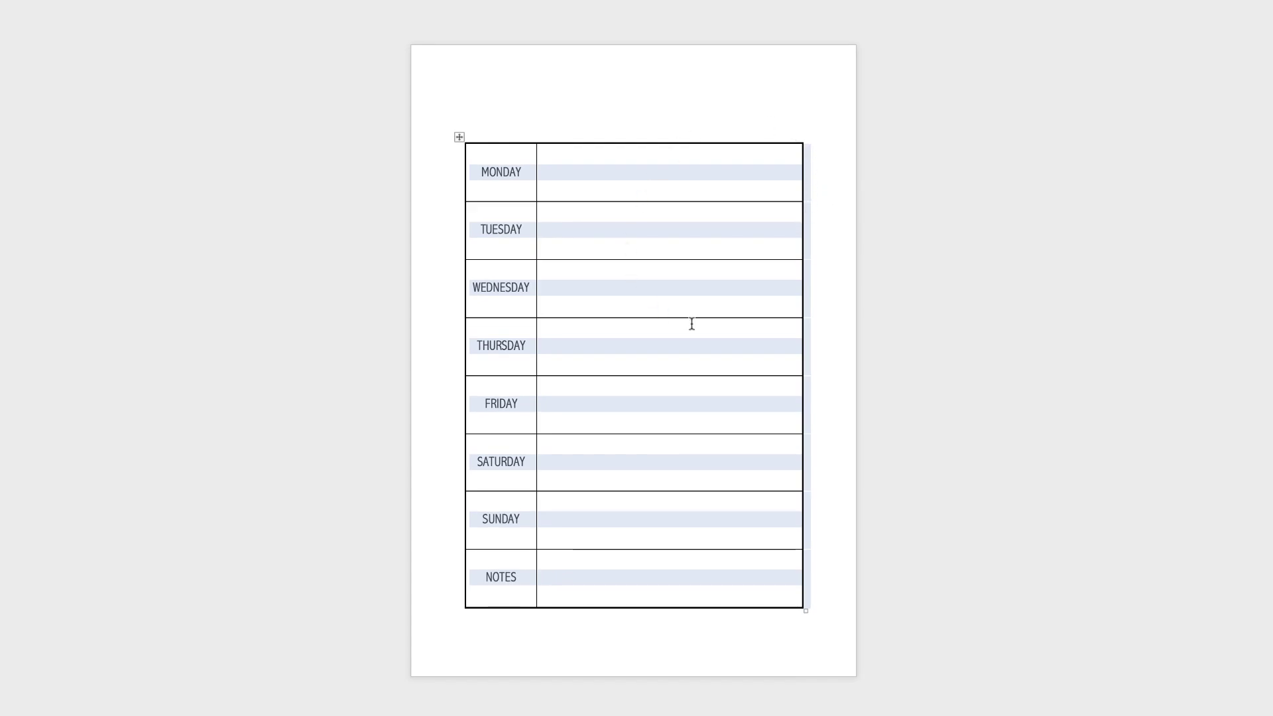
{"action": "left_click", "coordinate": [571, 541]}
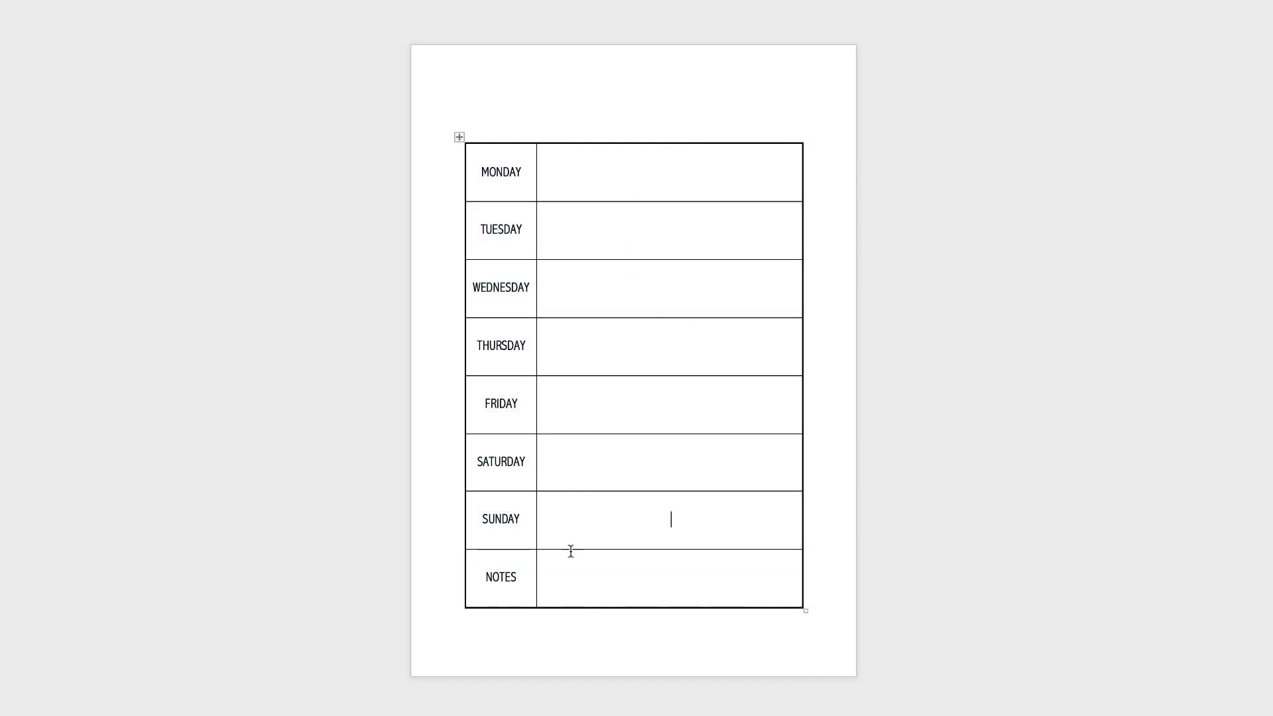
{"action": "left_click_drag", "start_coordinate": [565, 576], "coordinate": [521, 579]}
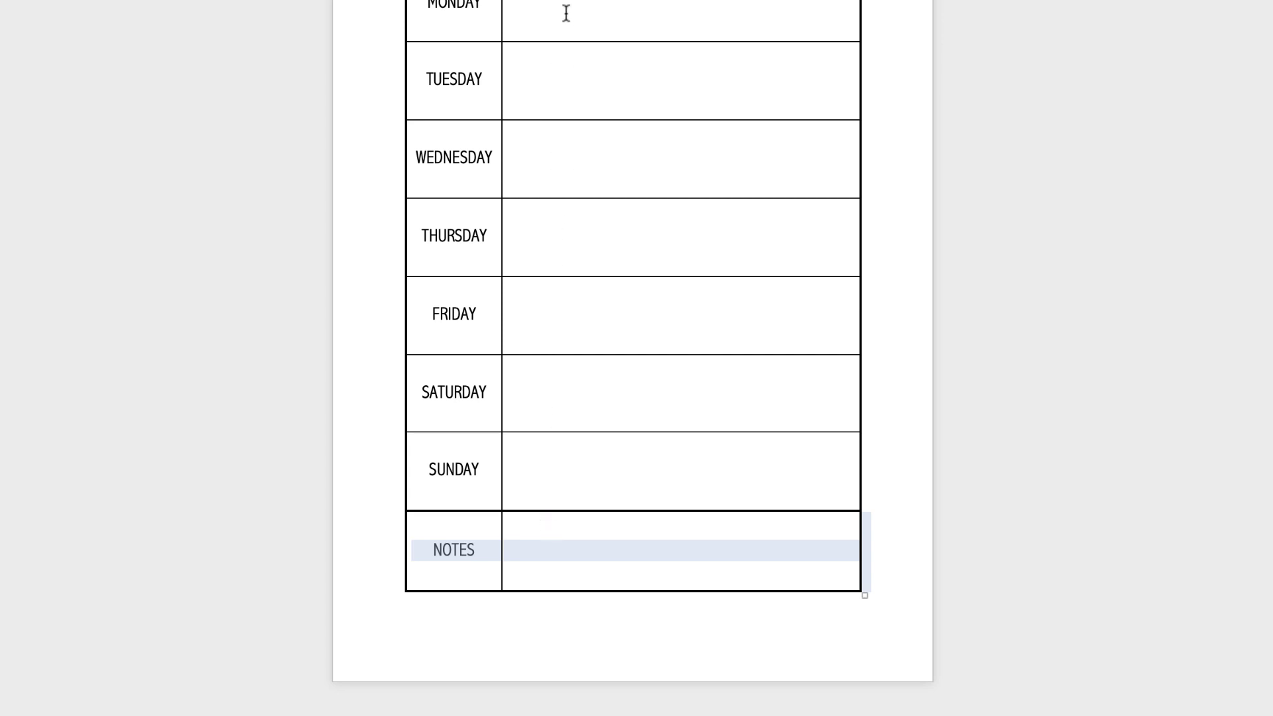
Put thick 2¼ pt borders around the MONDAY–NOTES label column
{"action": "left_click_drag", "start_coordinate": [442, 17], "coordinate": [477, 207]}
{"action": "left_click_drag", "start_coordinate": [488, 316], "coordinate": [482, 626]}
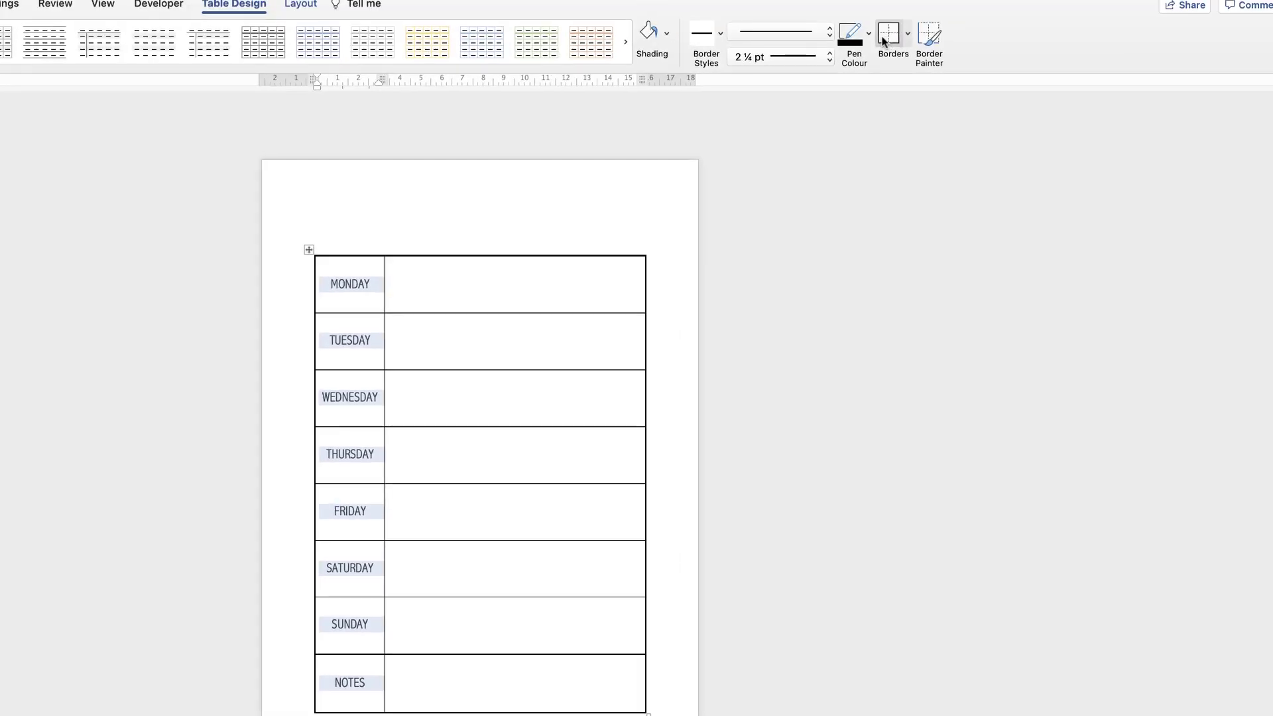
{"action": "left_click", "coordinate": [890, 33]}
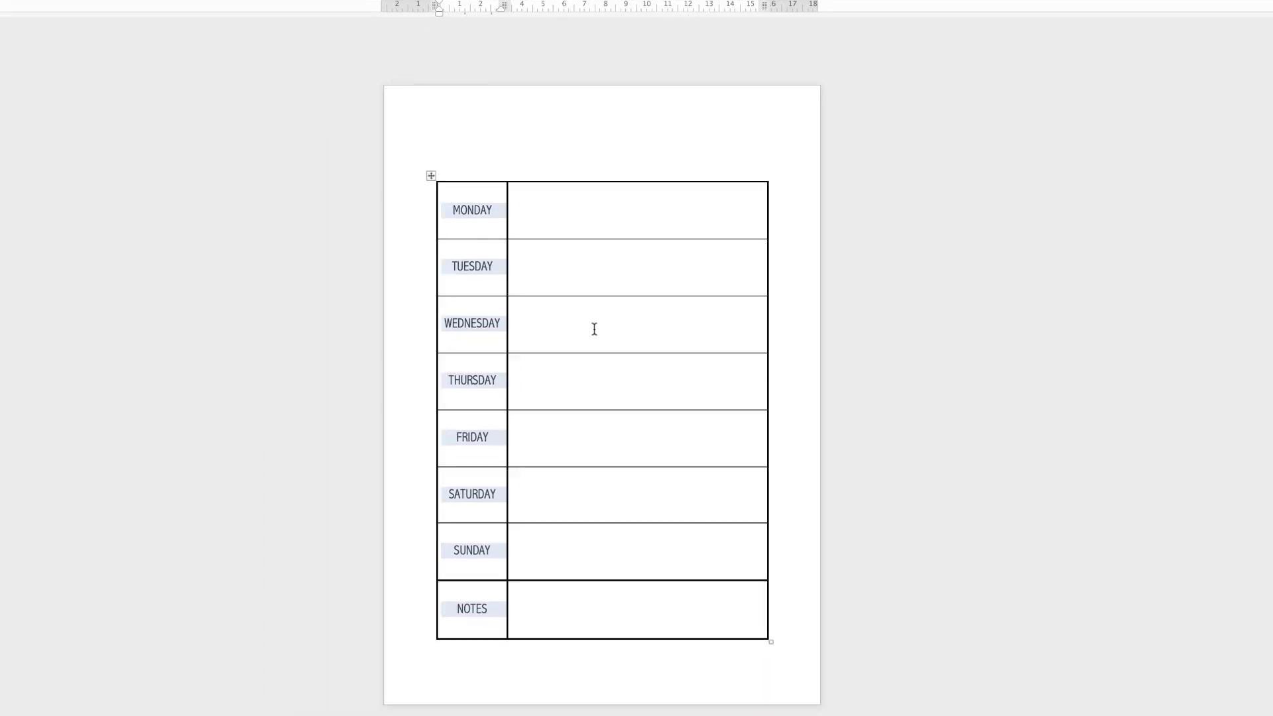
{"action": "left_click", "coordinate": [595, 329]}
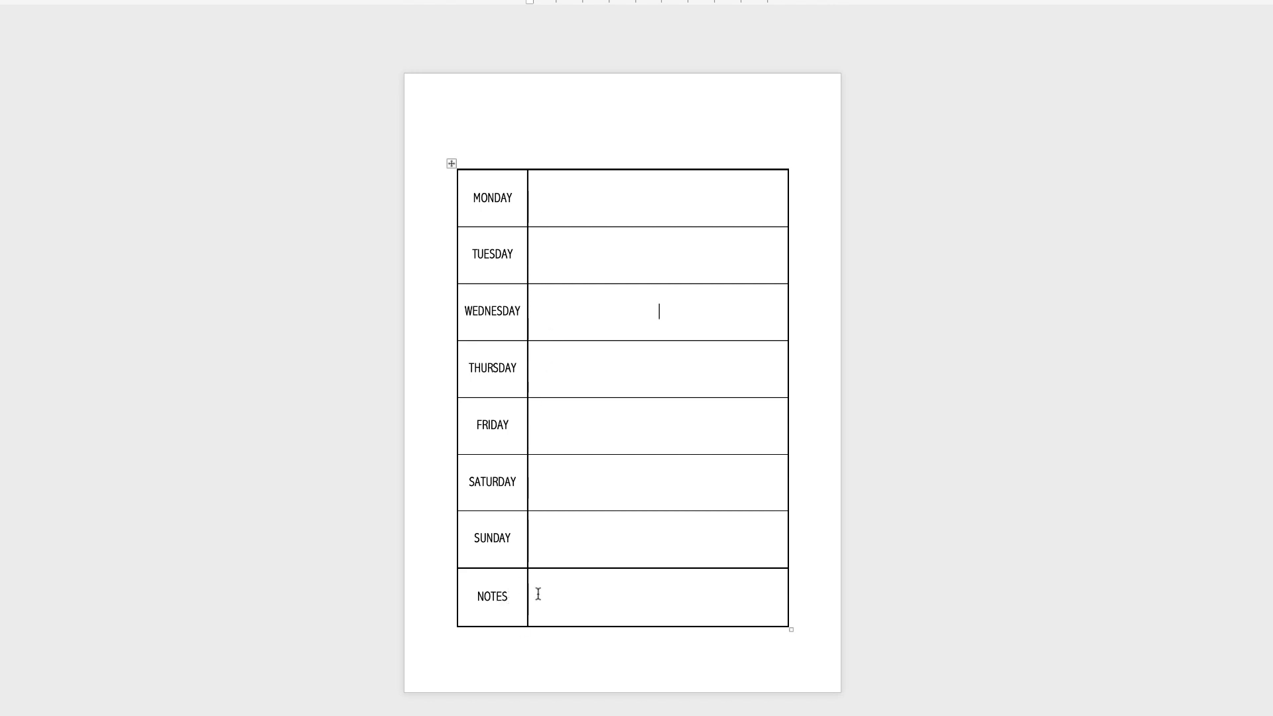
{"action": "left_click_drag", "start_coordinate": [539, 596], "coordinate": [520, 594]}
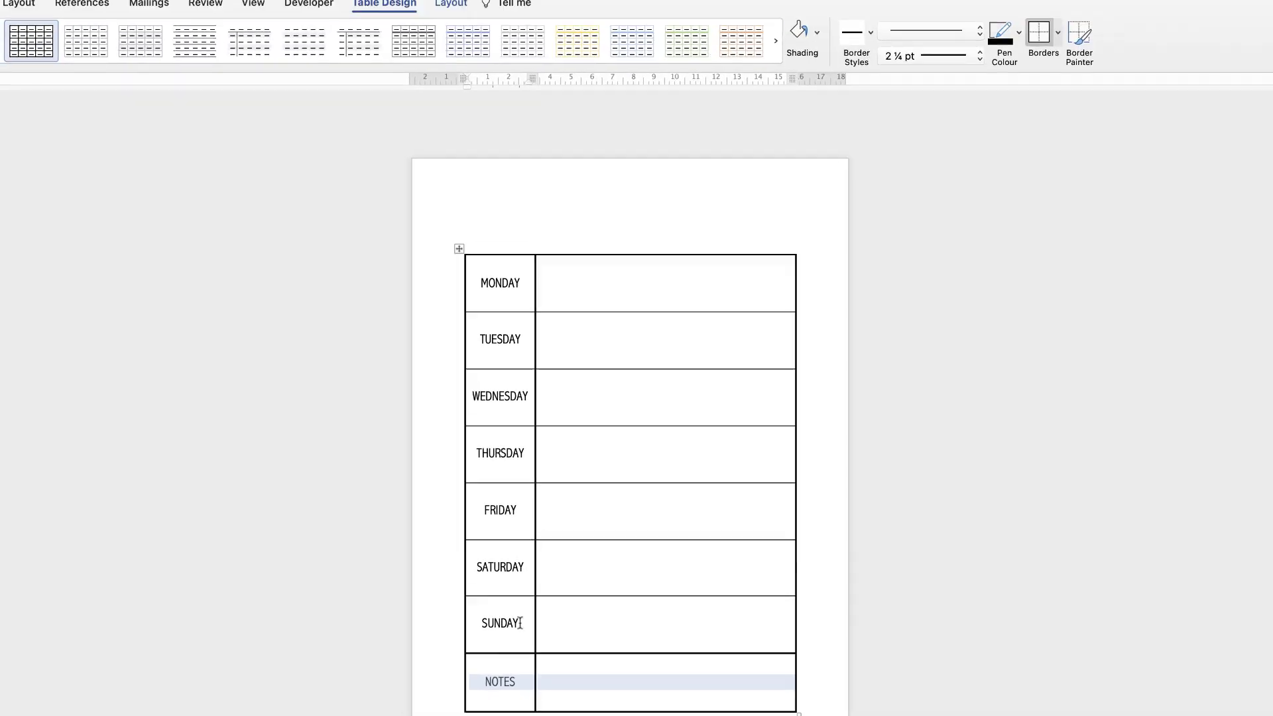
Merge the NOTES row into one cell and align its label centre-left
{"action": "left_click", "coordinate": [455, 42]}
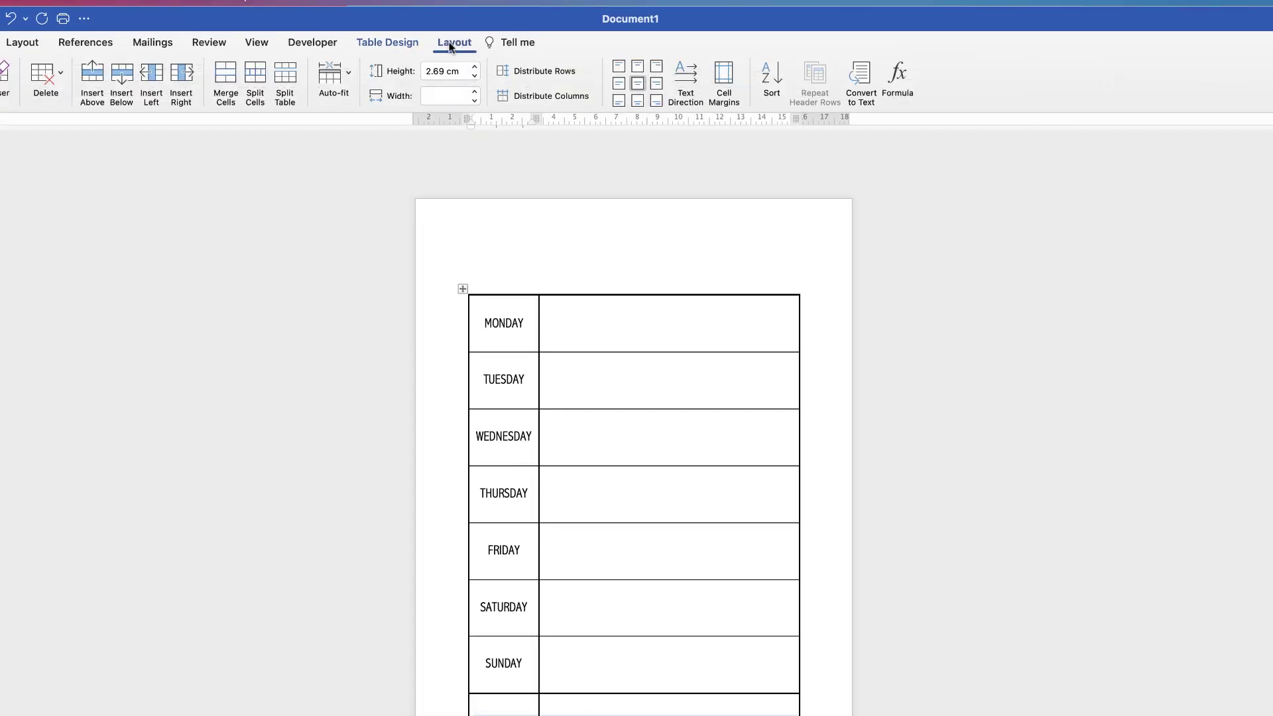
{"action": "left_click", "coordinate": [225, 73]}
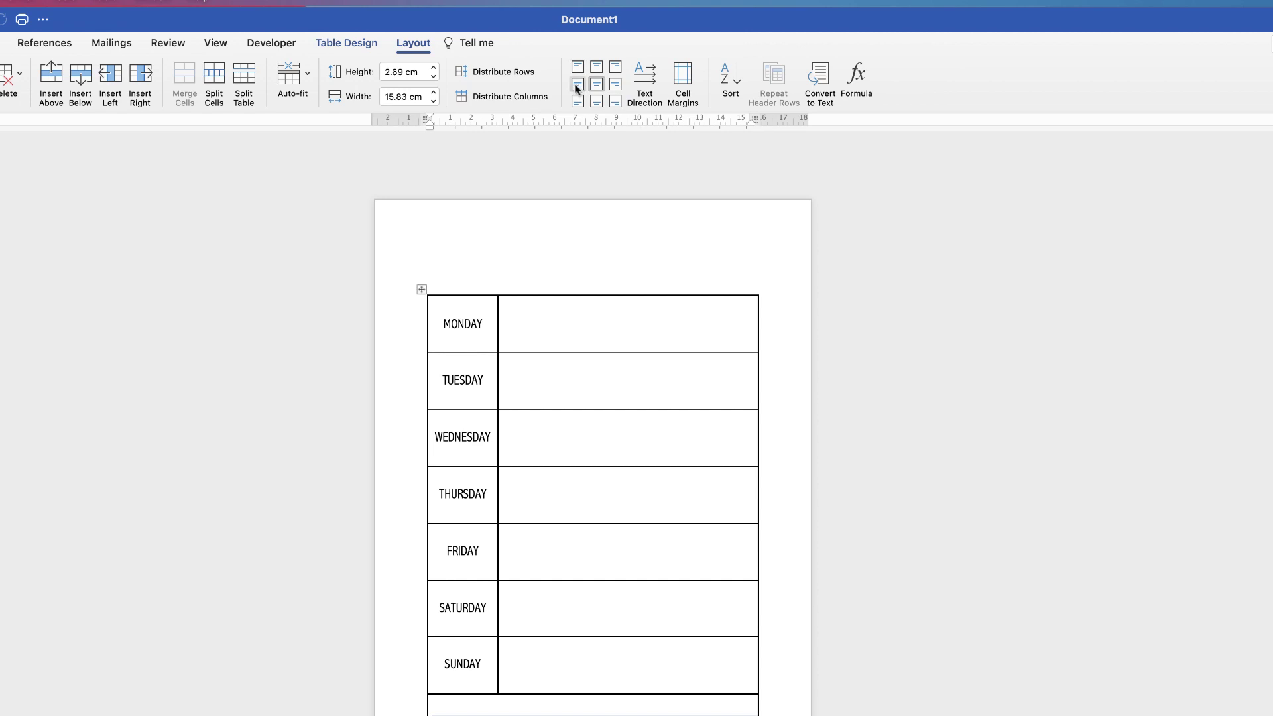
{"action": "left_click", "coordinate": [576, 85]}
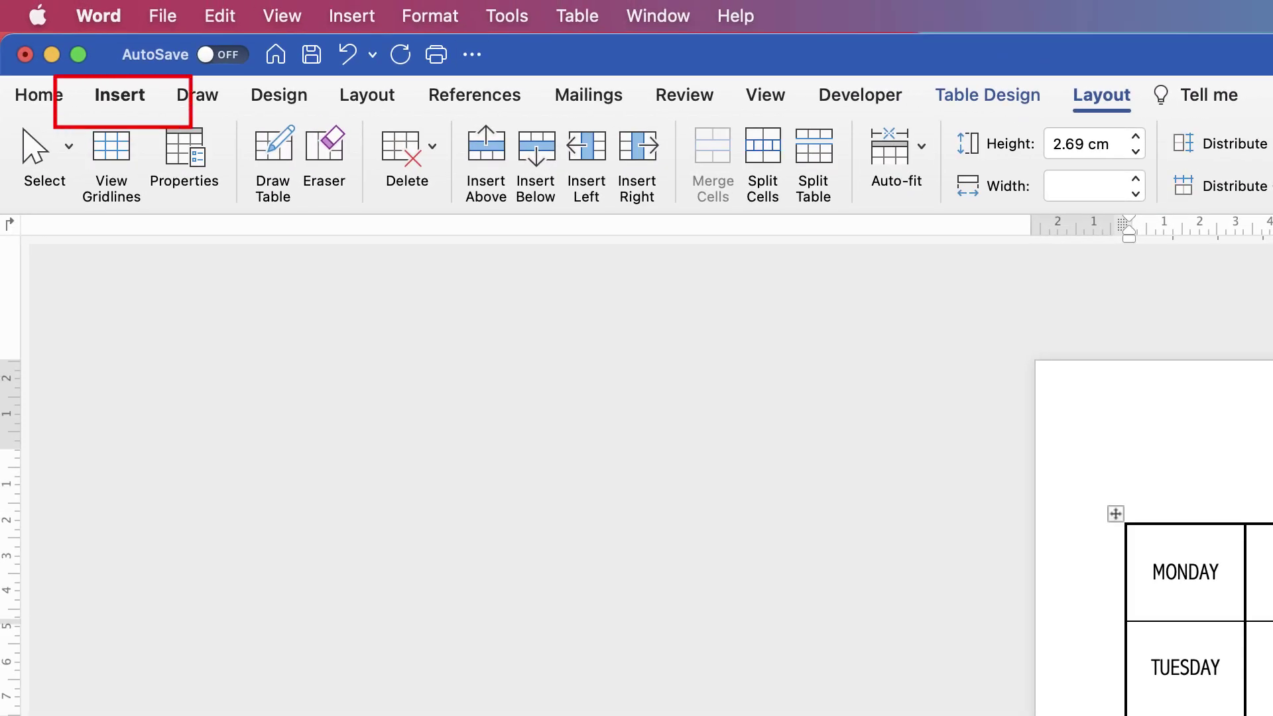
Draw a text box above the table reading 'JANUARY' with 'W/B 1ST' on the line below
{"action": "left_click", "coordinate": [119, 95]}
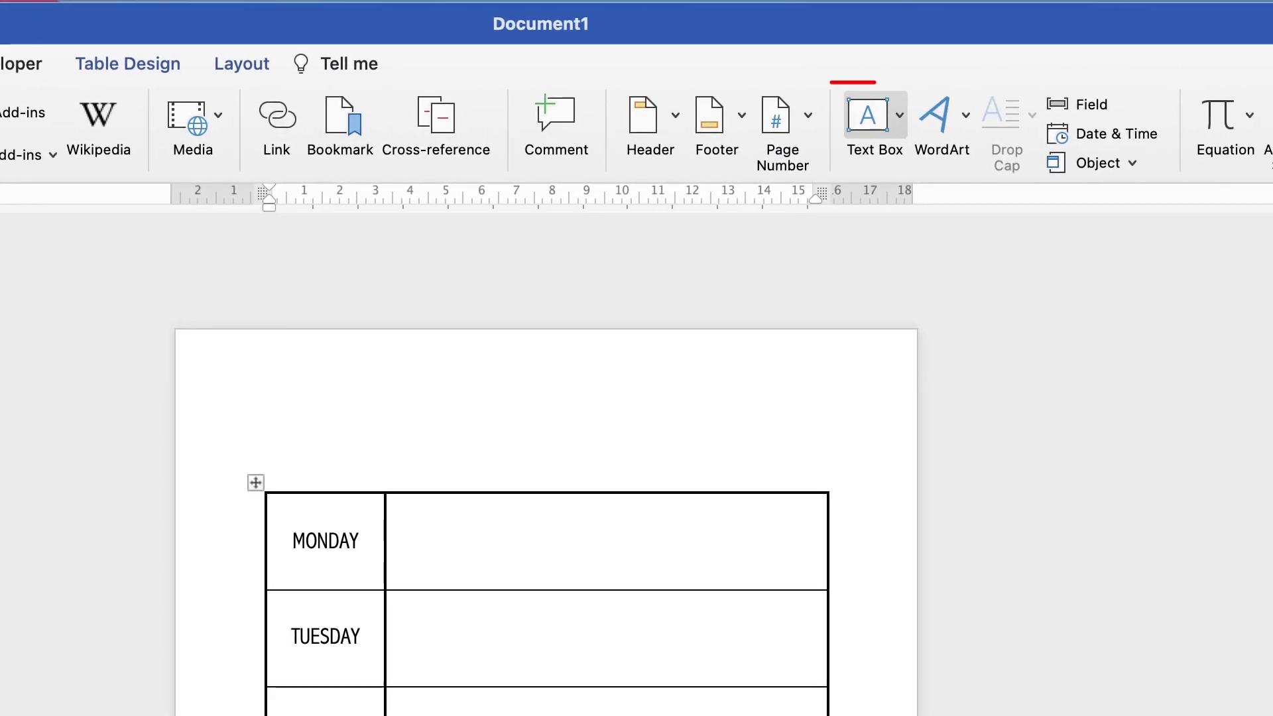
{"action": "left_click", "coordinate": [1272, 146]}
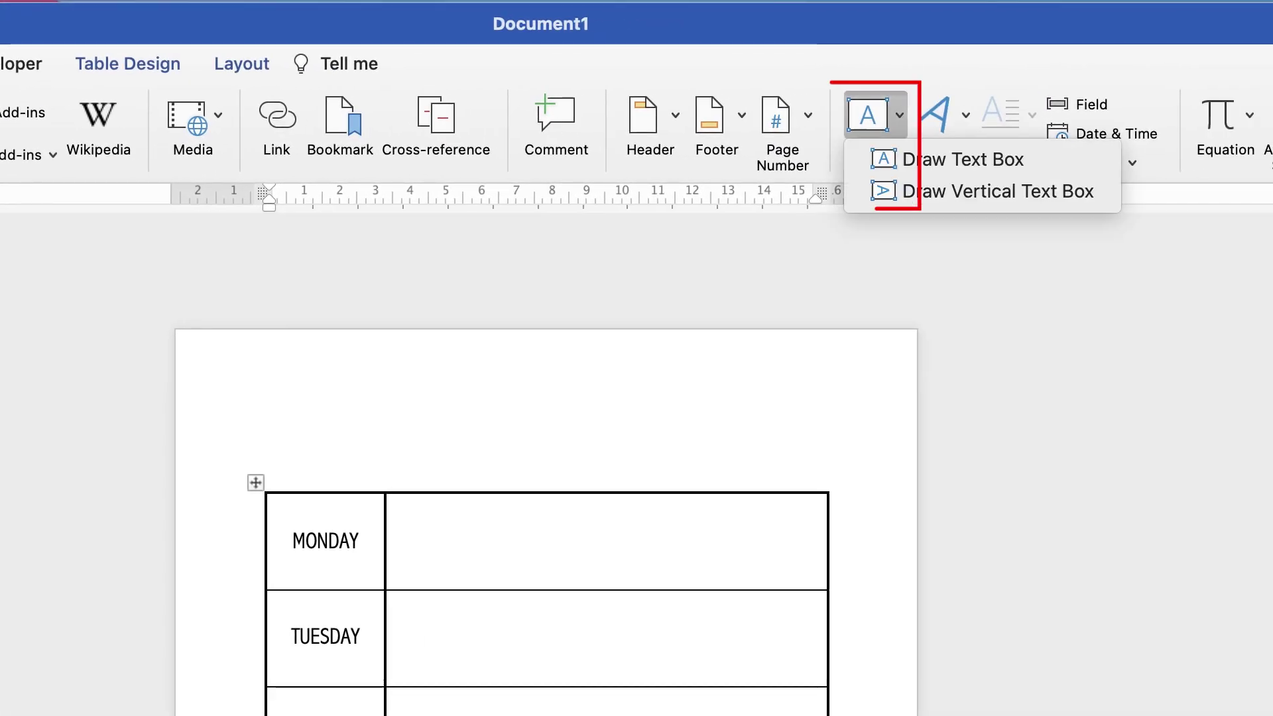
{"action": "left_click", "coordinate": [964, 159]}
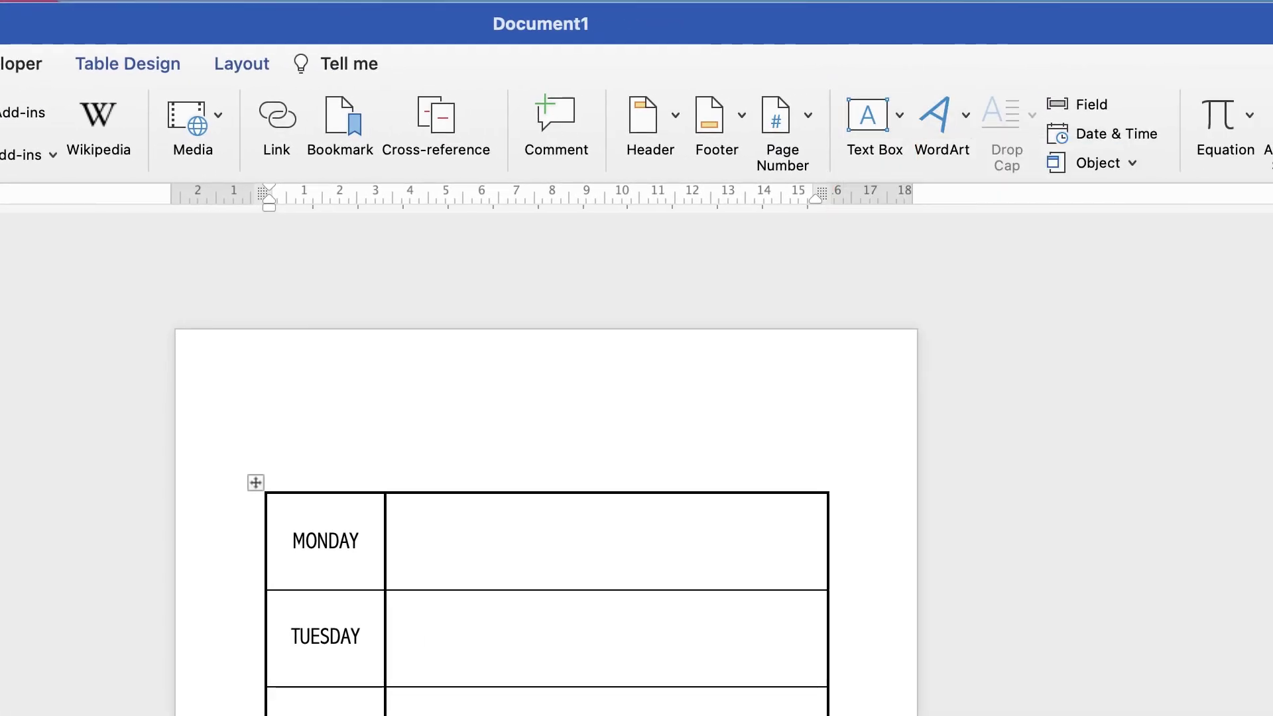
{"action": "mouse_move", "coordinate": [346, 362]}
{"action": "left_mouse_down"}
{"action": "mouse_move", "coordinate": [526, 452]}
{"action": "mouse_move", "coordinate": [760, 464]}
{"action": "left_mouse_up"}
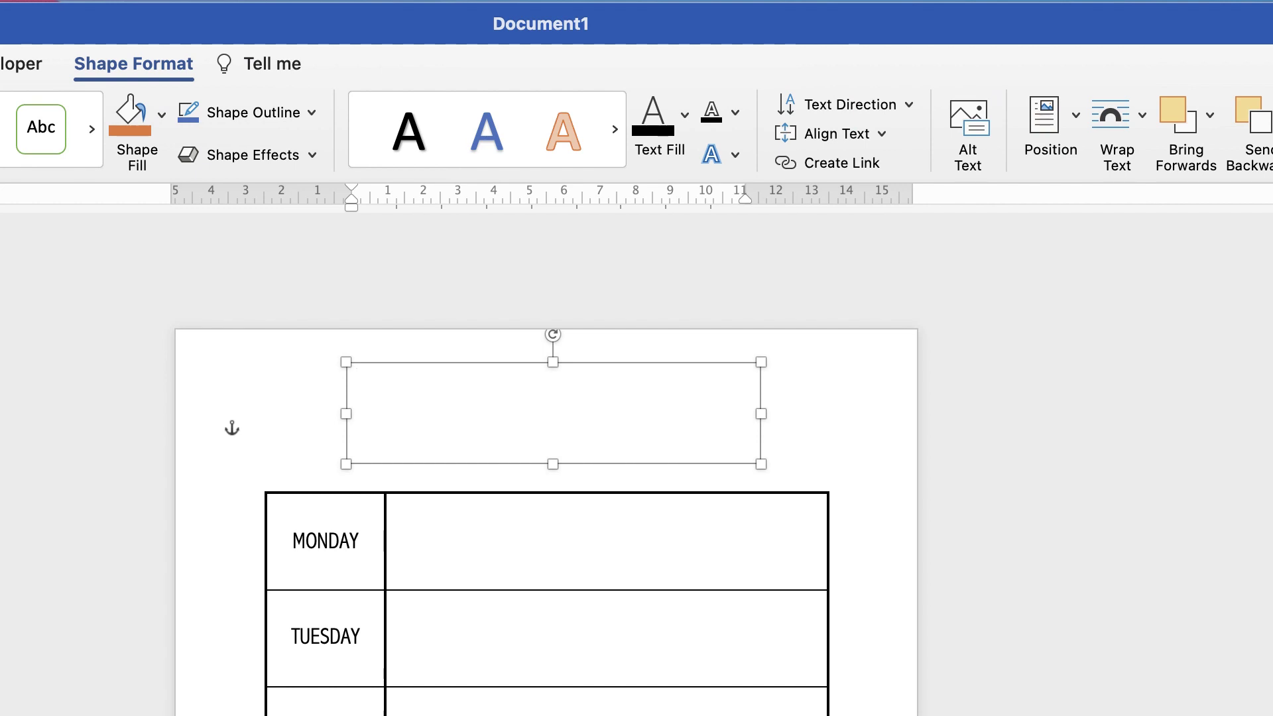
{"action": "type", "text": "JANUARY"}
{"action": "key", "text": "Return"}
{"action": "type", "text": "W/B 1ST"}
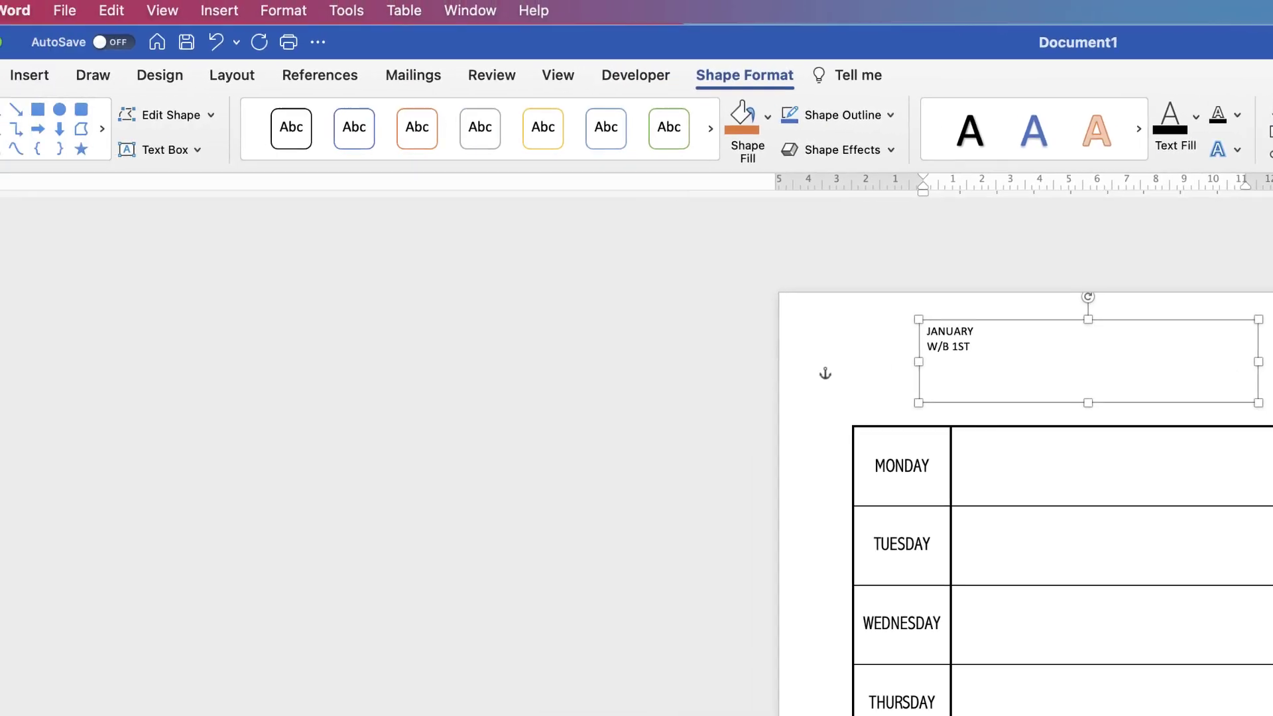
Centre both heading lines, JANUARY and W/B 1ST, within the text box
{"action": "left_click", "coordinate": [33, 78]}
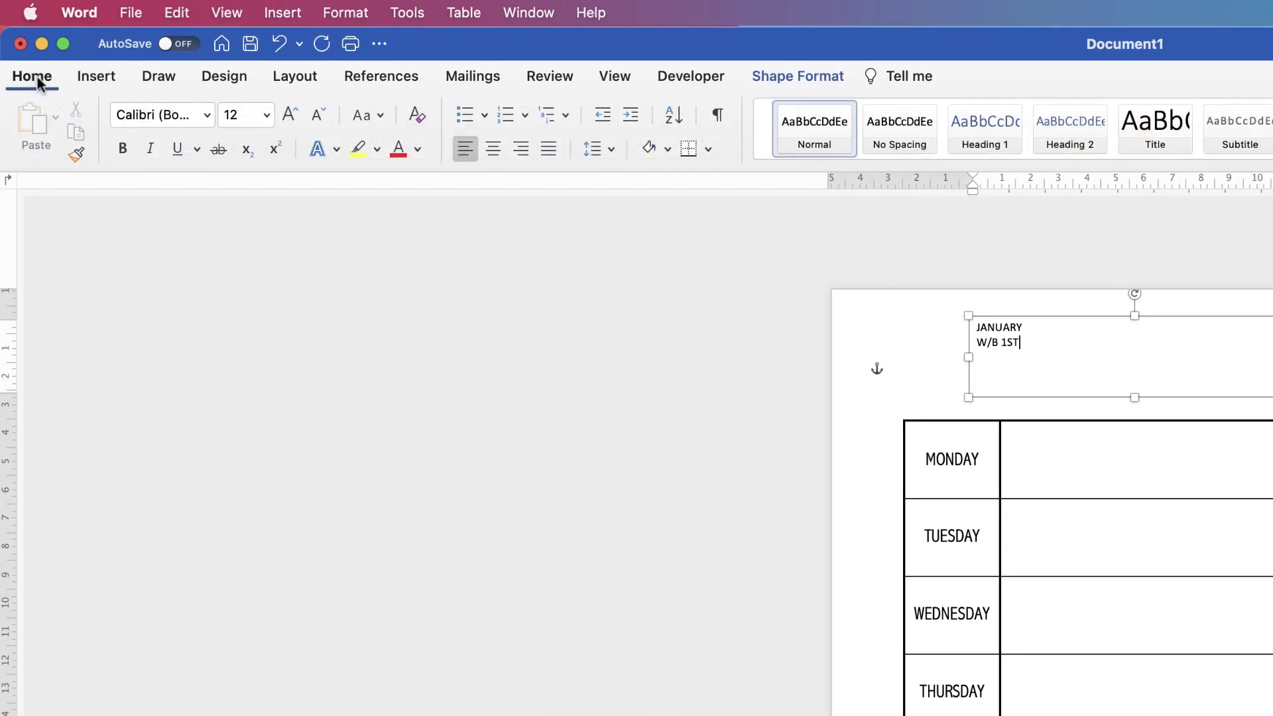
{"action": "left_click", "coordinate": [493, 157]}
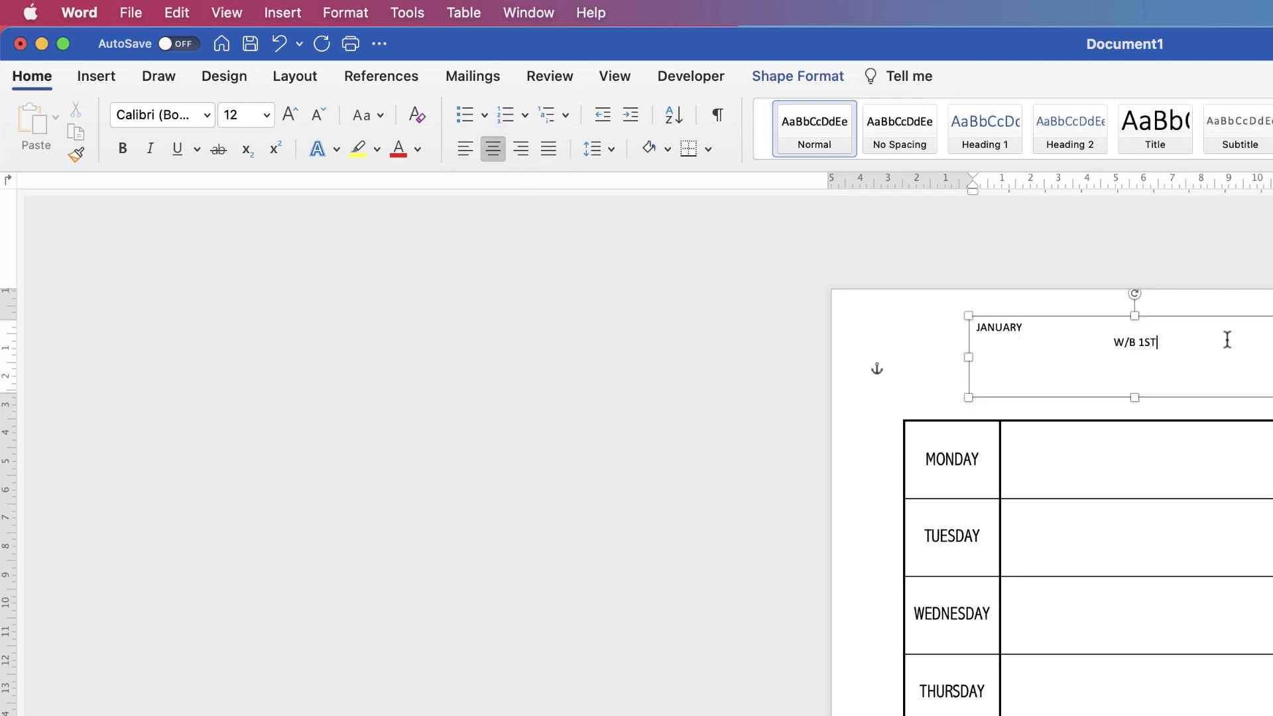
{"action": "left_click_drag", "start_coordinate": [1178, 342], "coordinate": [973, 327]}
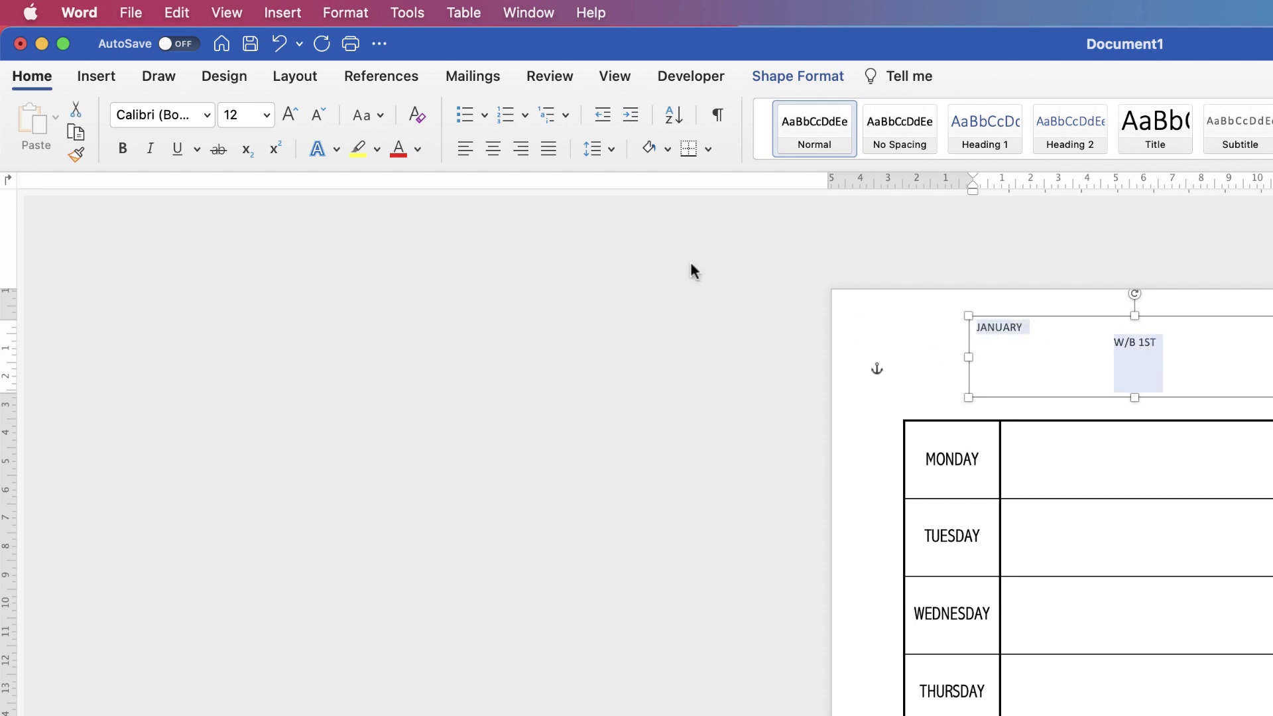
{"action": "left_click", "coordinate": [495, 149]}
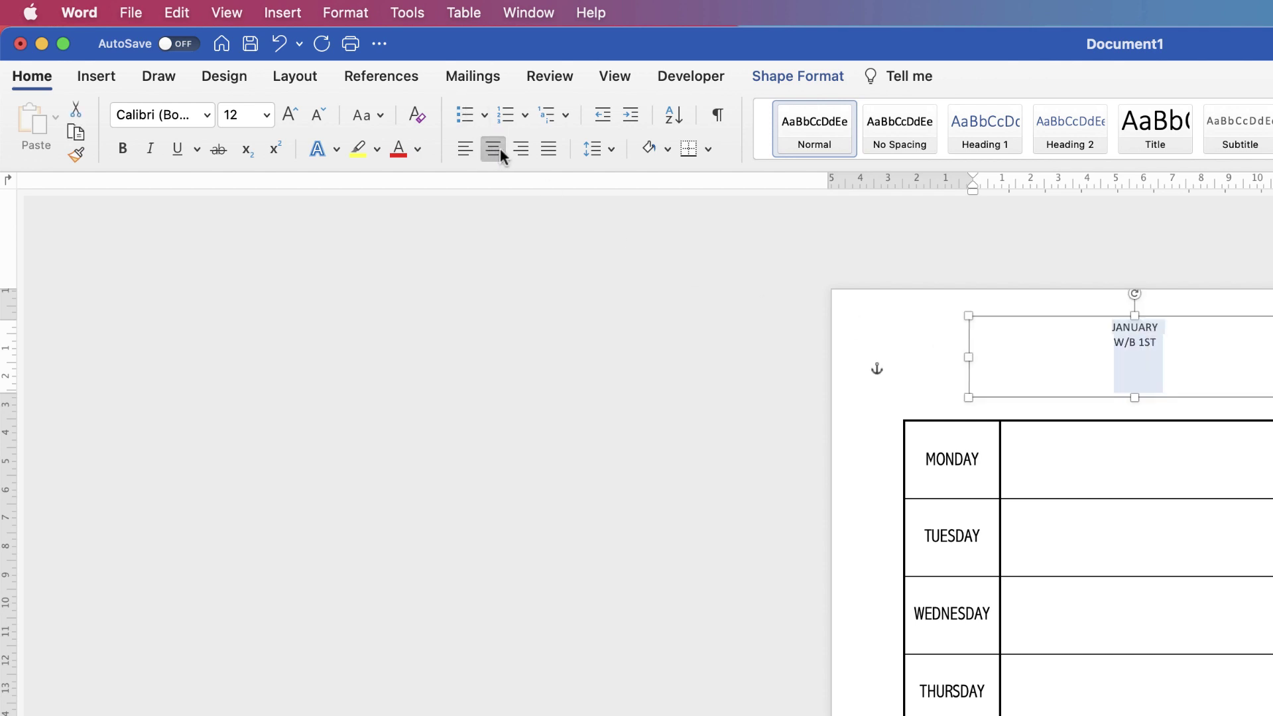
Set the heading text to Andale Mono and enlarge it from 24 to 36 pt
{"action": "left_click", "coordinate": [290, 116]}
{"action": "left_click", "coordinate": [290, 116]}
{"action": "left_click", "coordinate": [290, 116]}
{"action": "left_click", "coordinate": [290, 116]}
{"action": "left_click", "coordinate": [289, 116]}
{"action": "left_click", "coordinate": [289, 116]}
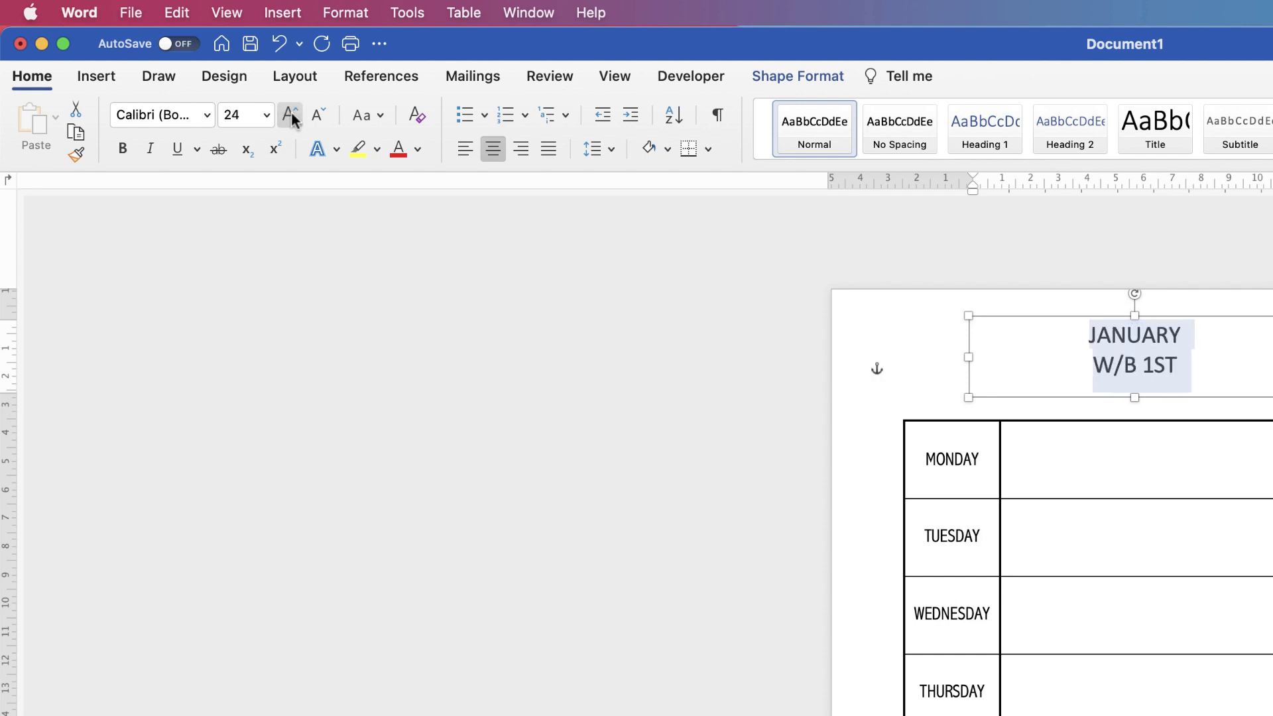
{"action": "left_click", "coordinate": [207, 116]}
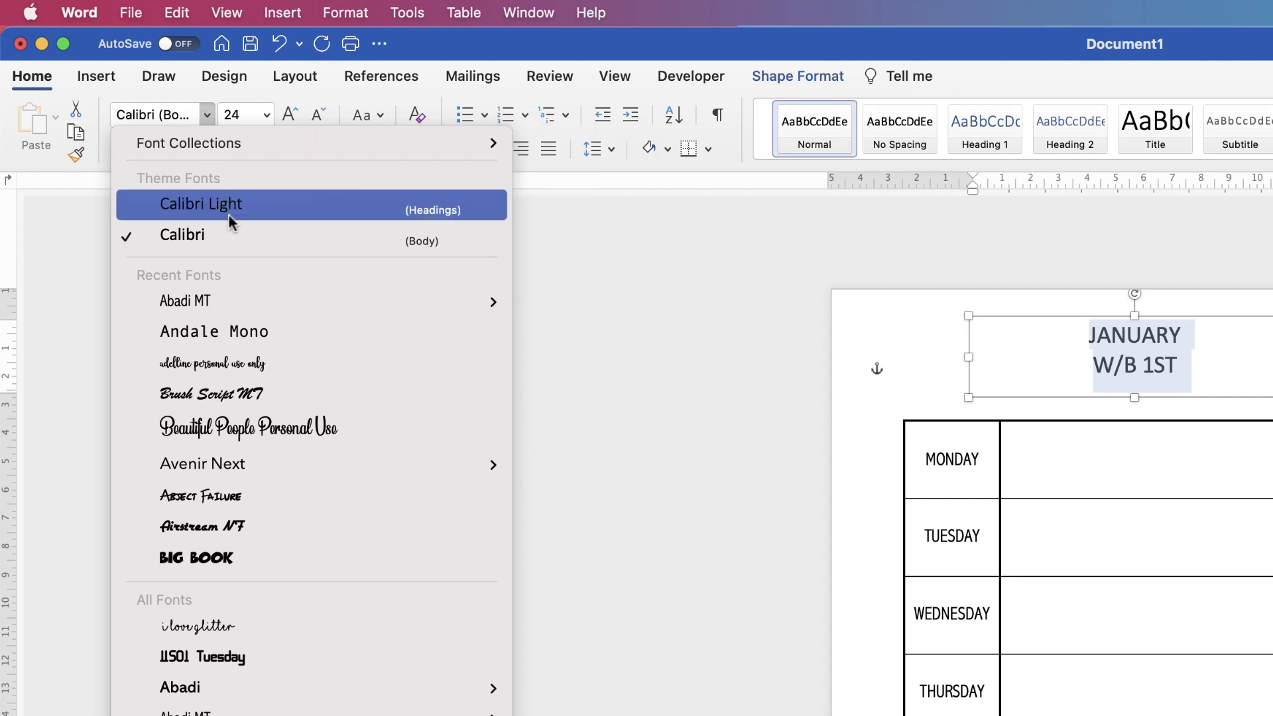
{"action": "left_click", "coordinate": [245, 334]}
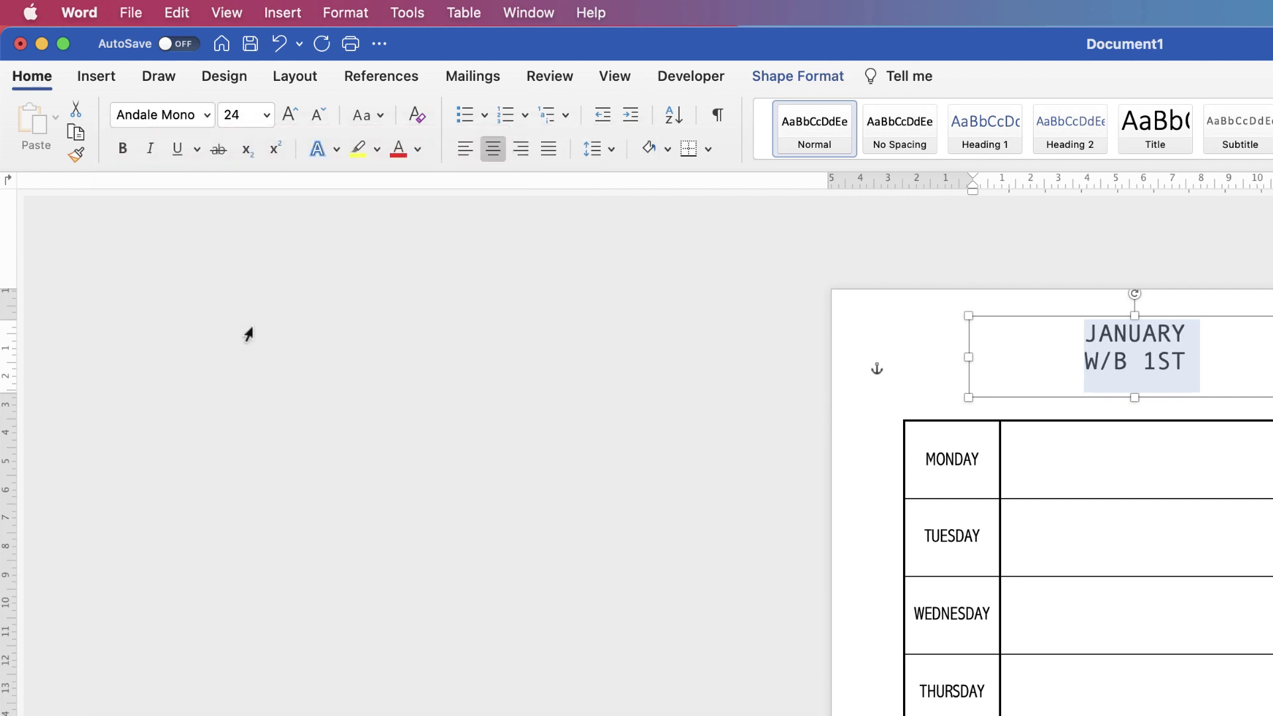
{"action": "left_click", "coordinate": [285, 117]}
{"action": "left_click", "coordinate": [286, 118]}
{"action": "left_click", "coordinate": [286, 117]}
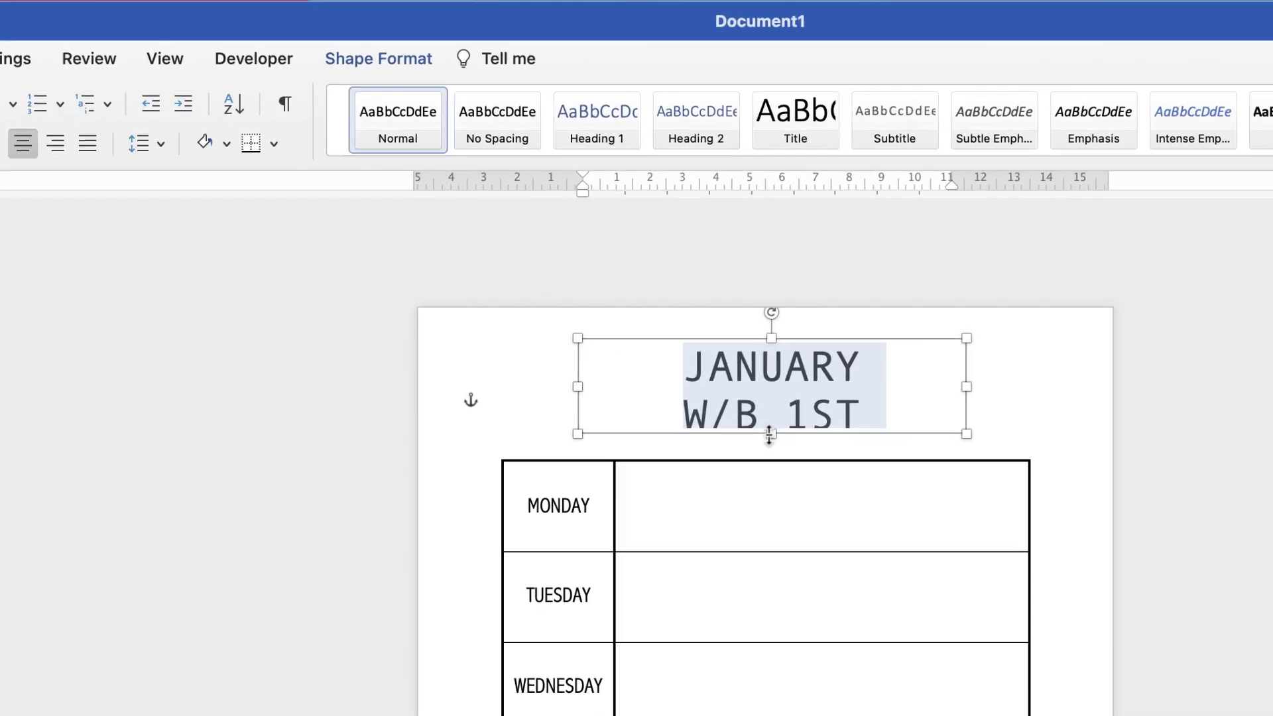
{"action": "left_click", "coordinate": [793, 491]}
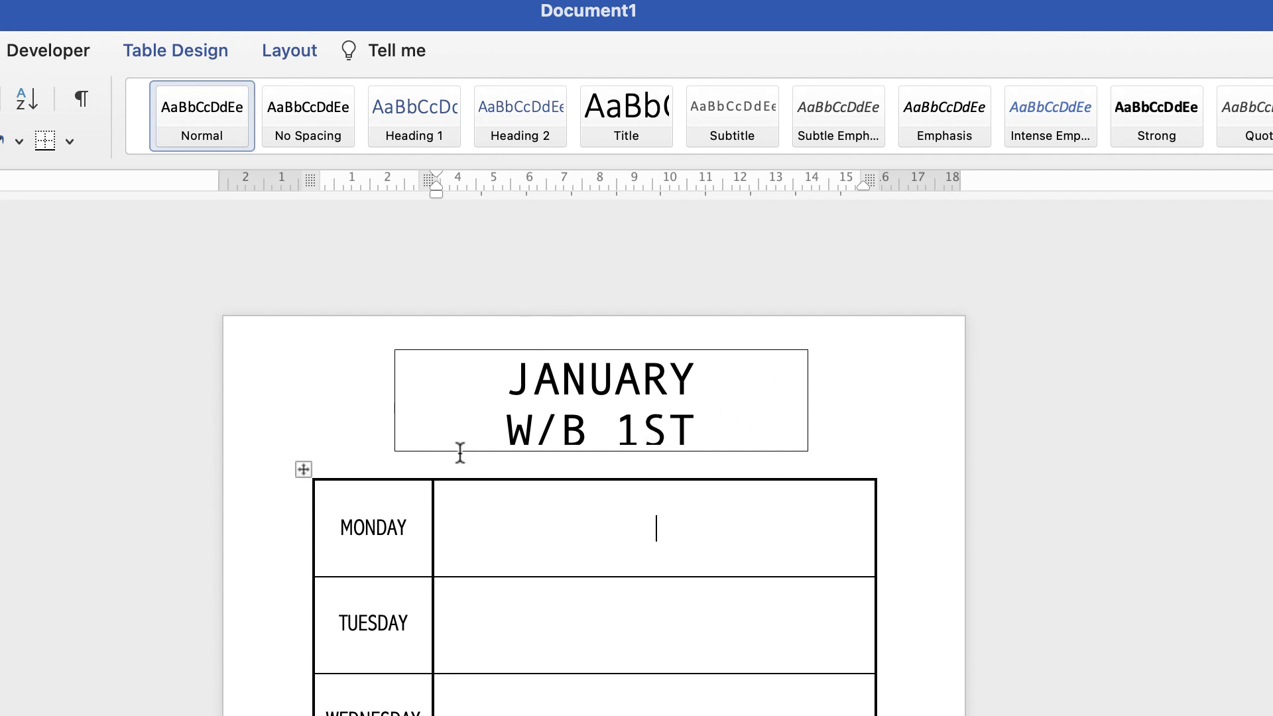
Make the heading text box slightly taller and set its outline to No Outline
{"action": "left_click", "coordinate": [611, 406]}
{"action": "left_click_drag", "start_coordinate": [601, 452], "coordinate": [601, 466]}
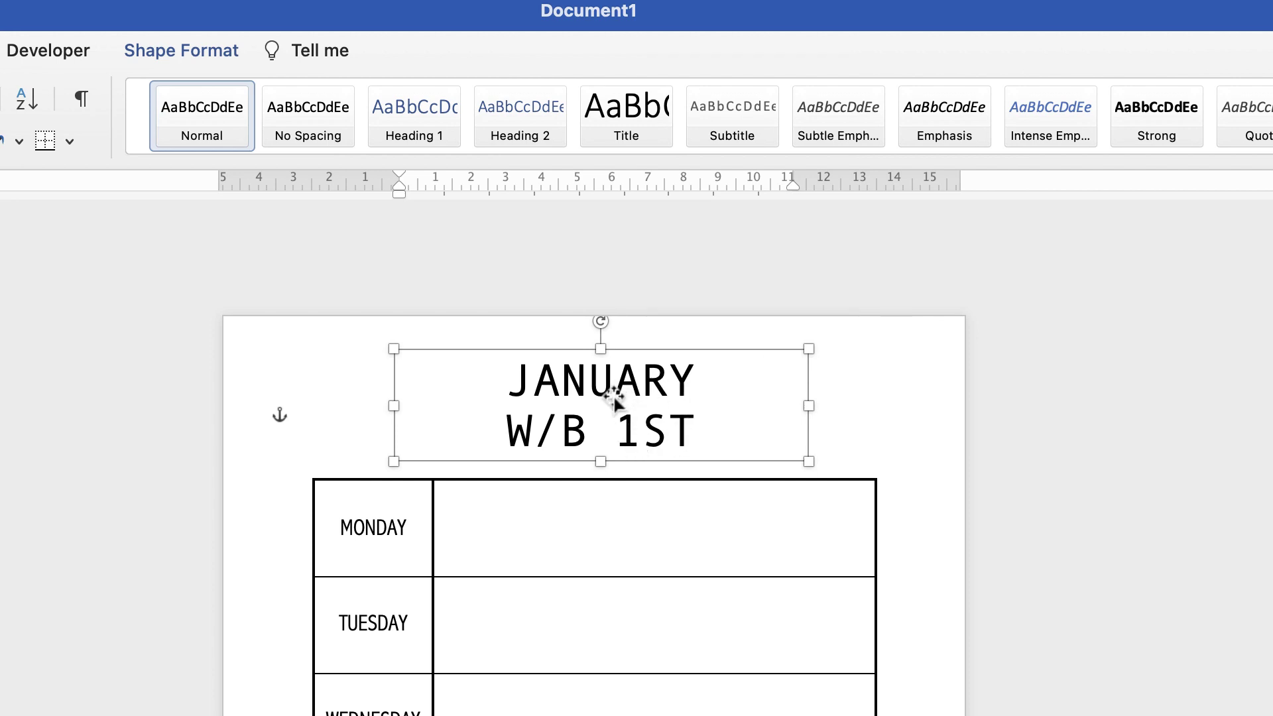
{"action": "left_click", "coordinate": [199, 51]}
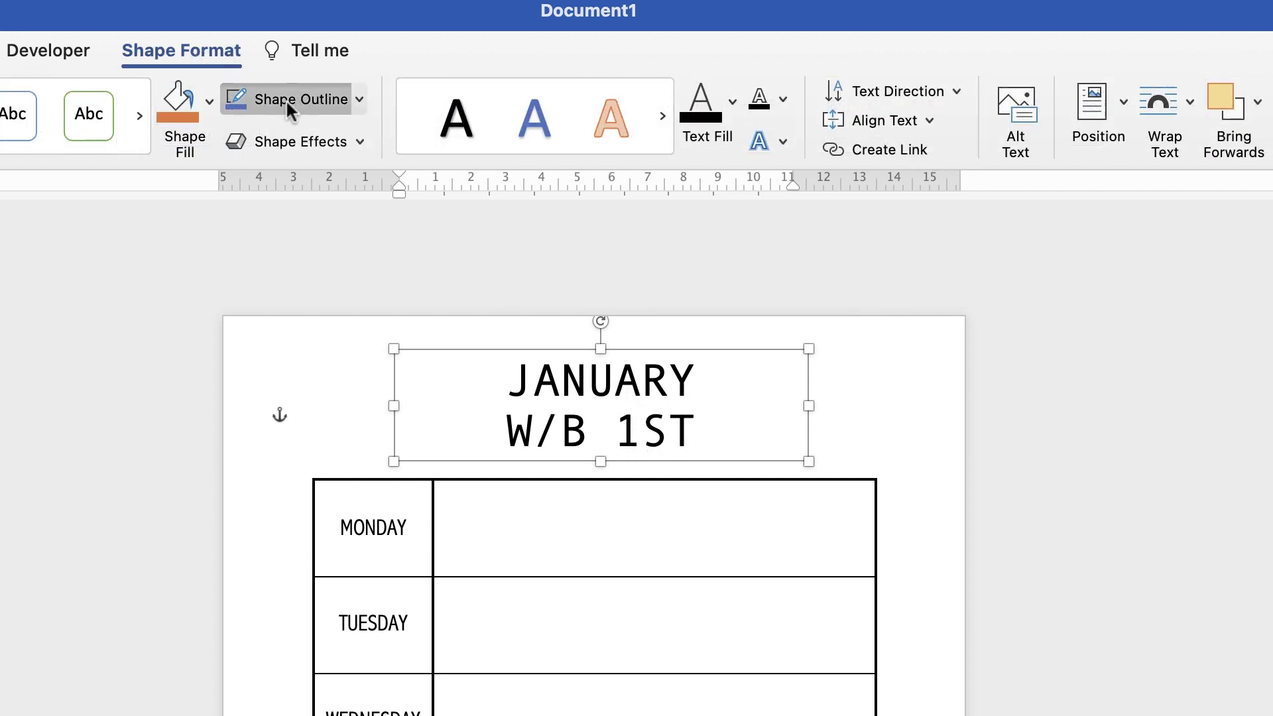
{"action": "left_click", "coordinate": [358, 100]}
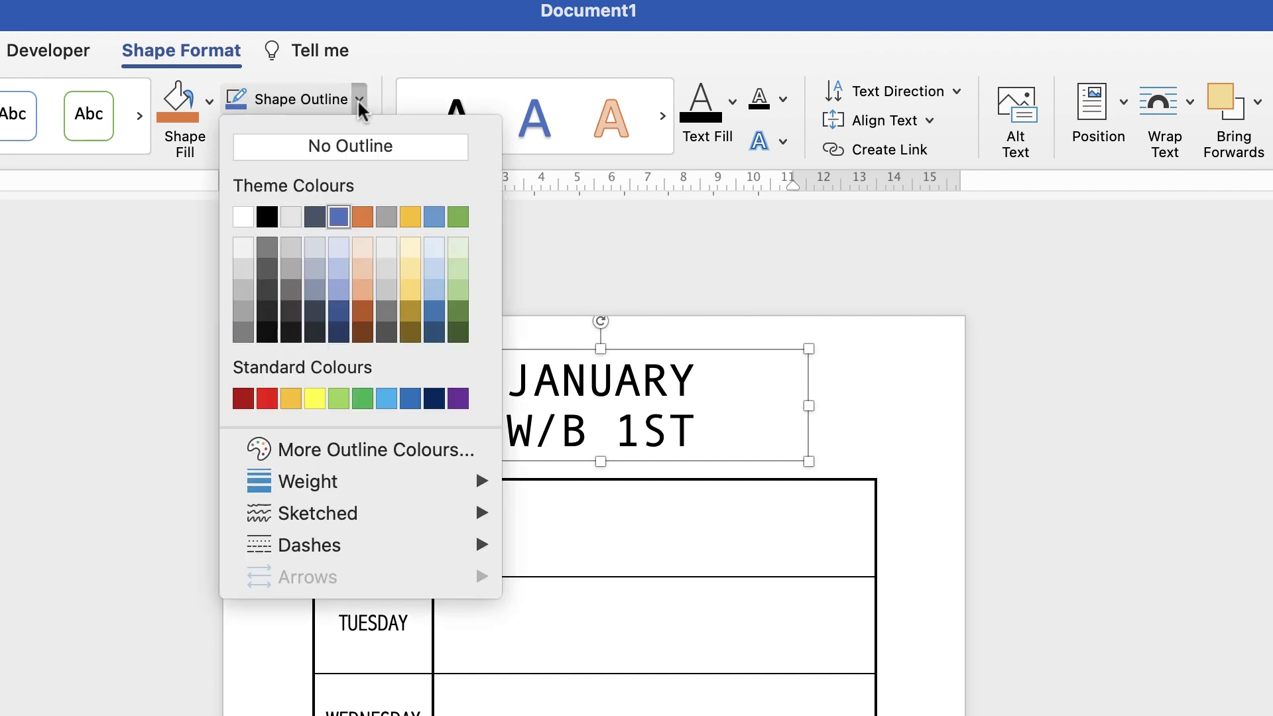
{"action": "left_click", "coordinate": [344, 147]}
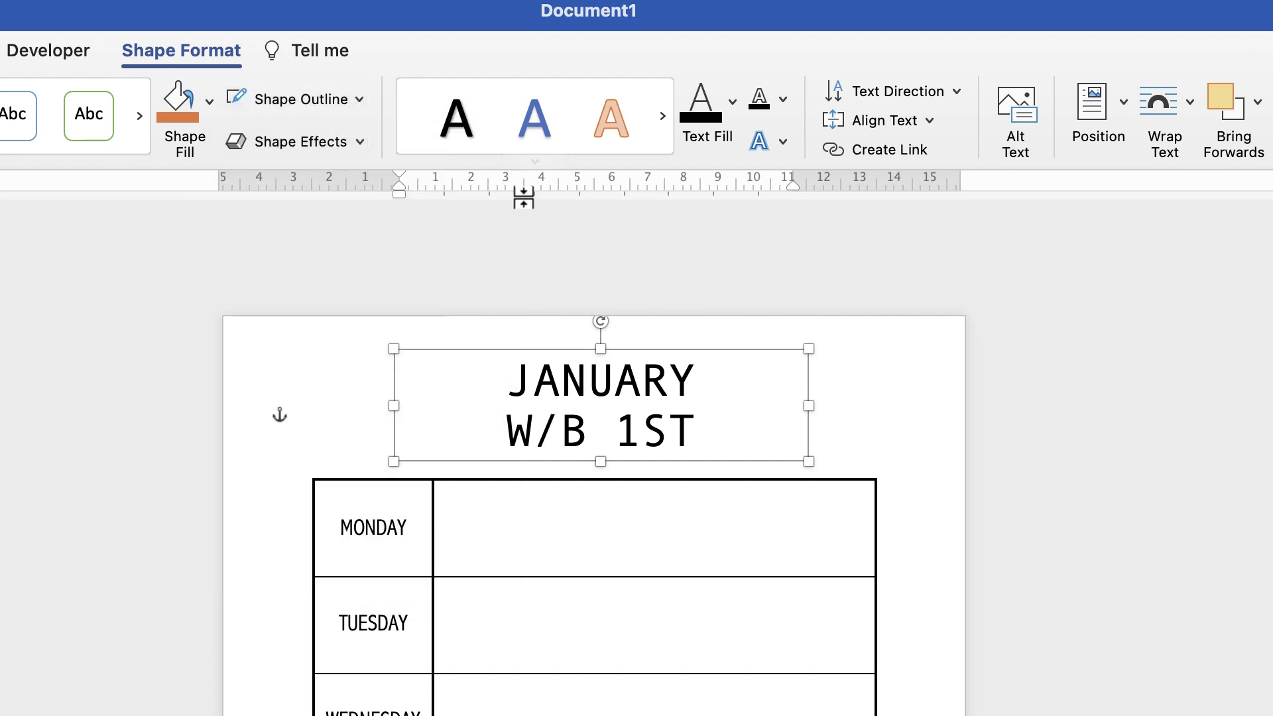
Nudge the borderless heading box slightly to the right on the page
{"action": "left_click", "coordinate": [852, 390]}
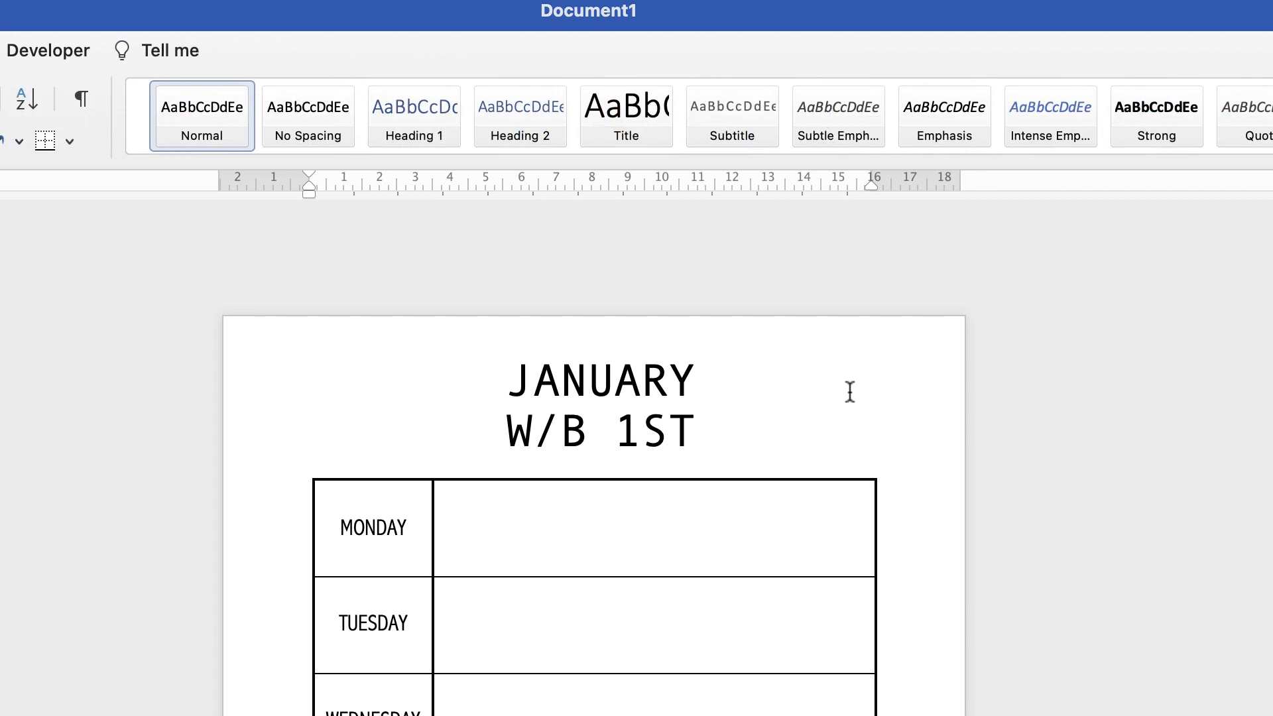
{"action": "left_click", "coordinate": [646, 392]}
{"action": "mouse_move", "coordinate": [647, 391]}
{"action": "left_mouse_down"}
{"action": "mouse_move", "coordinate": [651, 378]}
{"action": "mouse_move", "coordinate": [569, 432]}
{"action": "mouse_move", "coordinate": [727, 378]}
{"action": "mouse_move", "coordinate": [593, 408]}
{"action": "mouse_move", "coordinate": [691, 435]}
{"action": "mouse_move", "coordinate": [660, 401]}
{"action": "mouse_move", "coordinate": [603, 446]}
{"action": "mouse_move", "coordinate": [656, 381]}
{"action": "mouse_move", "coordinate": [660, 392]}
{"action": "left_mouse_up"}
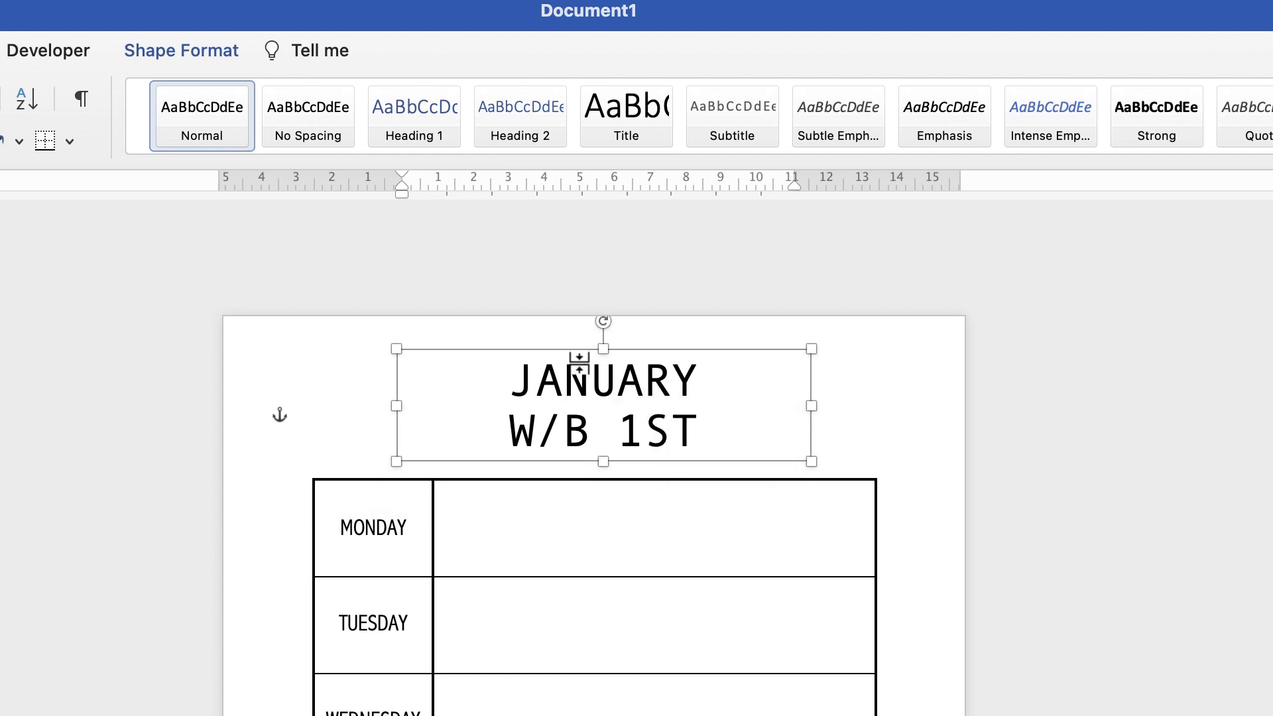
Set the heading text box's Shape Fill to No Fill
{"action": "left_click", "coordinate": [218, 51]}
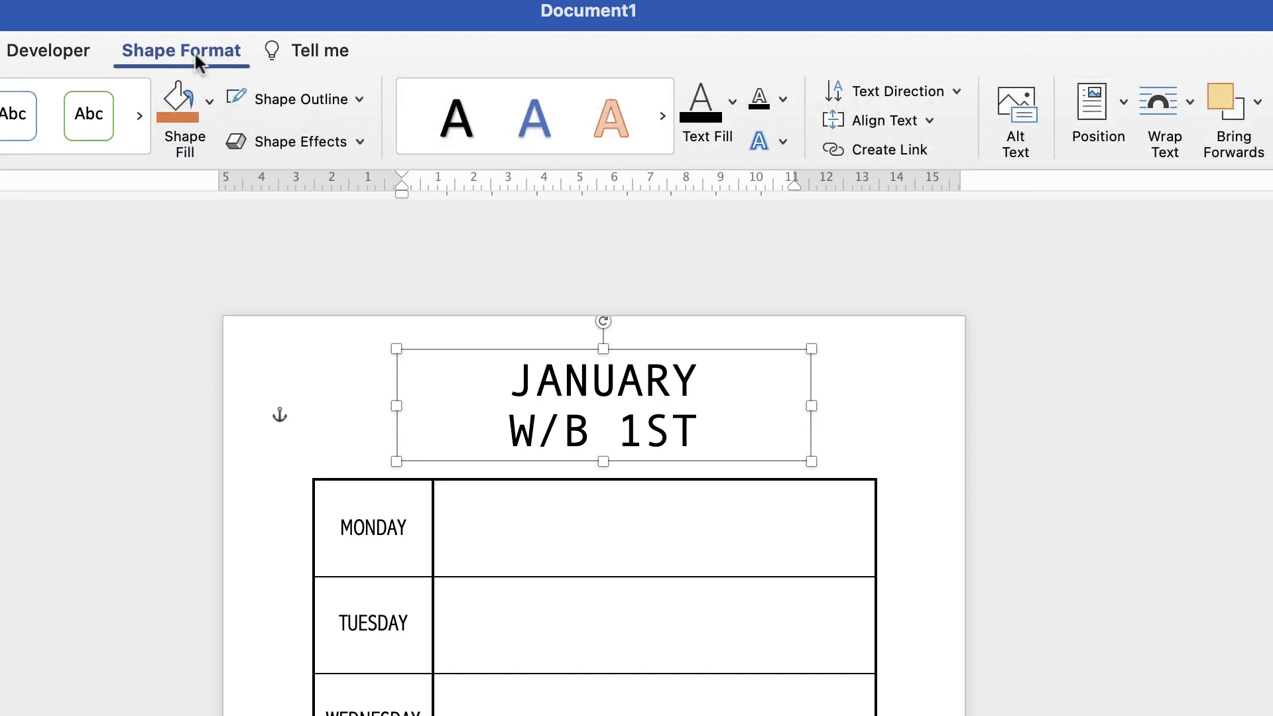
{"action": "left_click", "coordinate": [209, 107]}
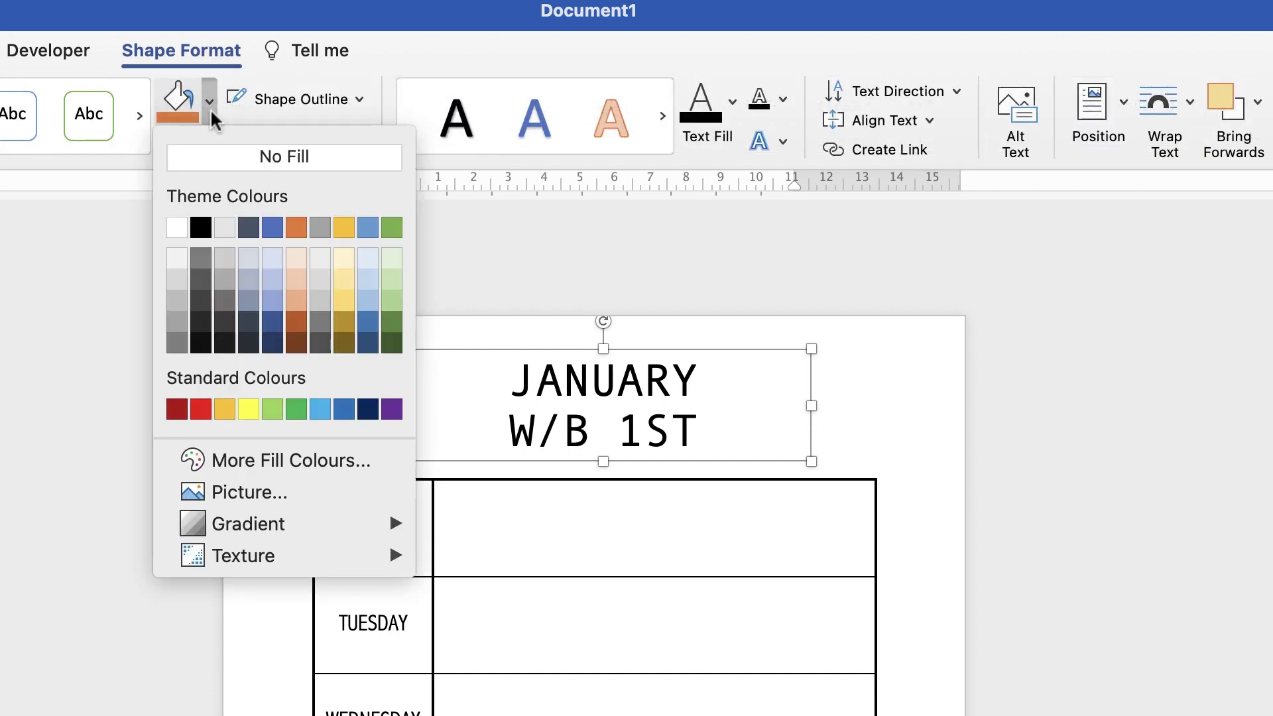
{"action": "left_click", "coordinate": [292, 160]}
Move the heading box down to the table and align it to the centre horizontally
{"action": "mouse_move", "coordinate": [651, 355]}
{"action": "left_mouse_down"}
{"action": "mouse_move", "coordinate": [665, 449]}
{"action": "mouse_move", "coordinate": [608, 400]}
{"action": "mouse_move", "coordinate": [685, 361]}
{"action": "mouse_move", "coordinate": [635, 358]}
{"action": "left_mouse_up"}
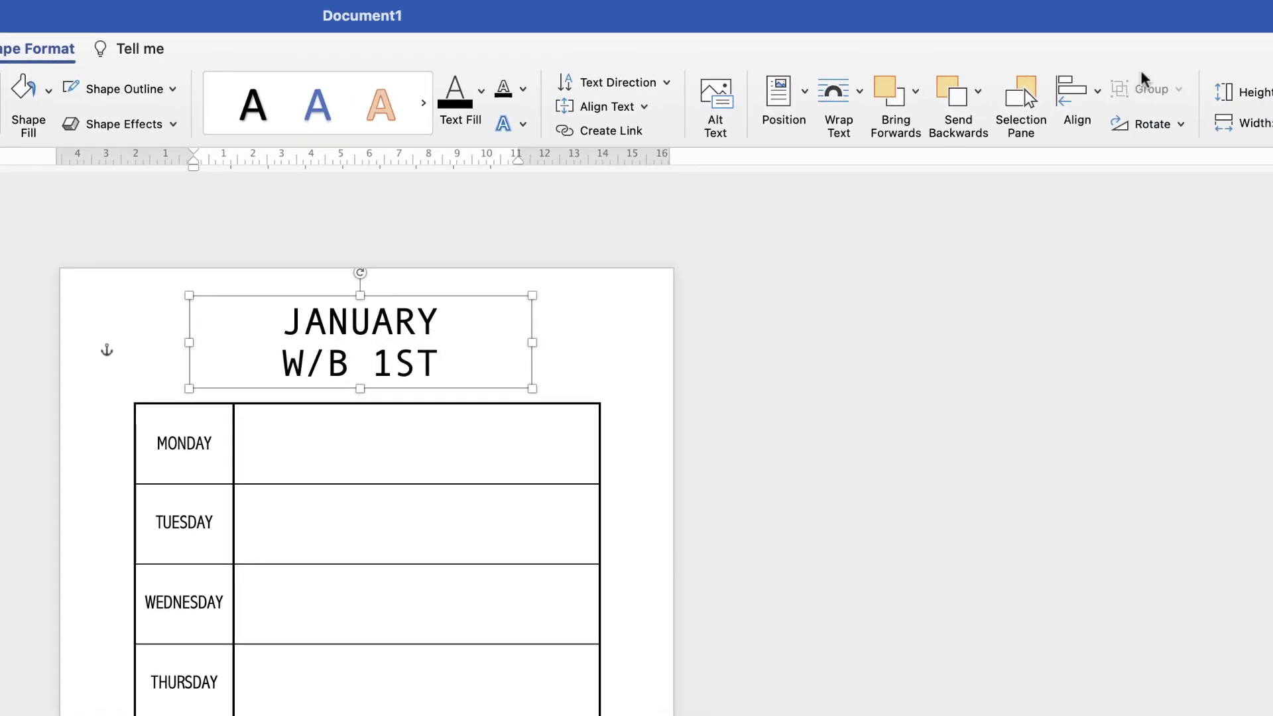
{"action": "left_click", "coordinate": [1097, 93]}
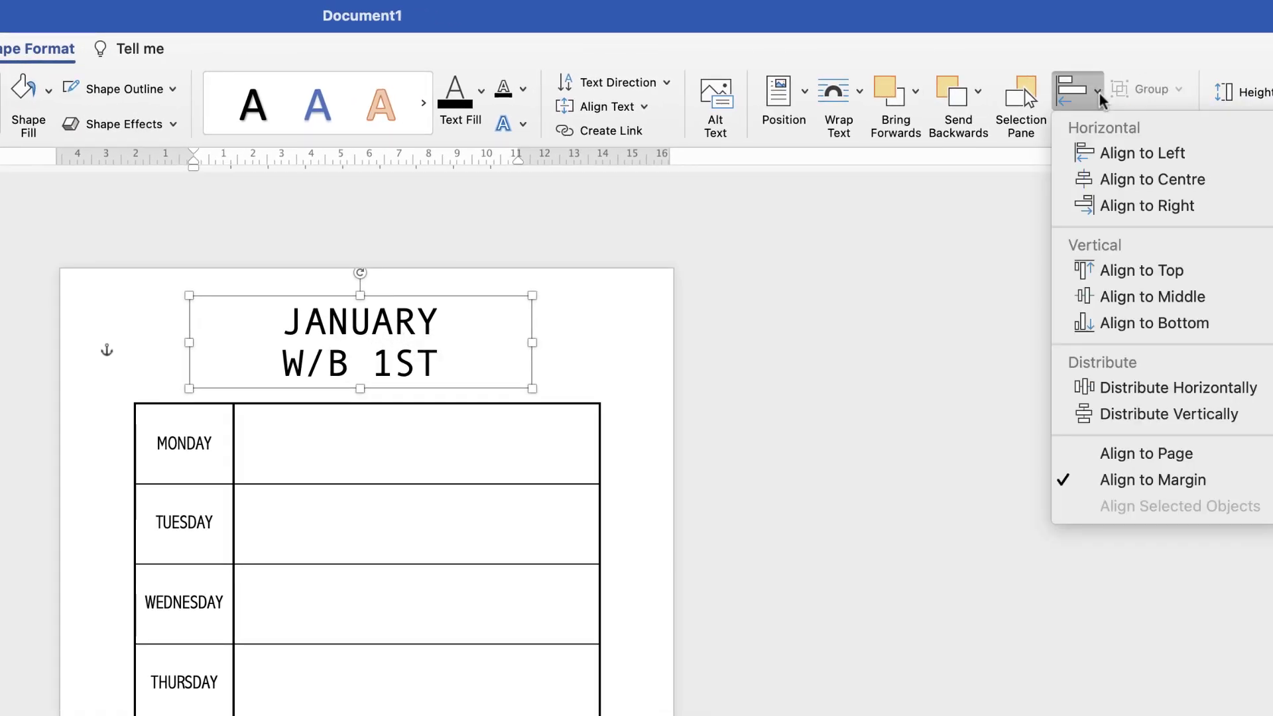
{"action": "left_click", "coordinate": [1127, 181]}
{"action": "key", "text": "Escape"}
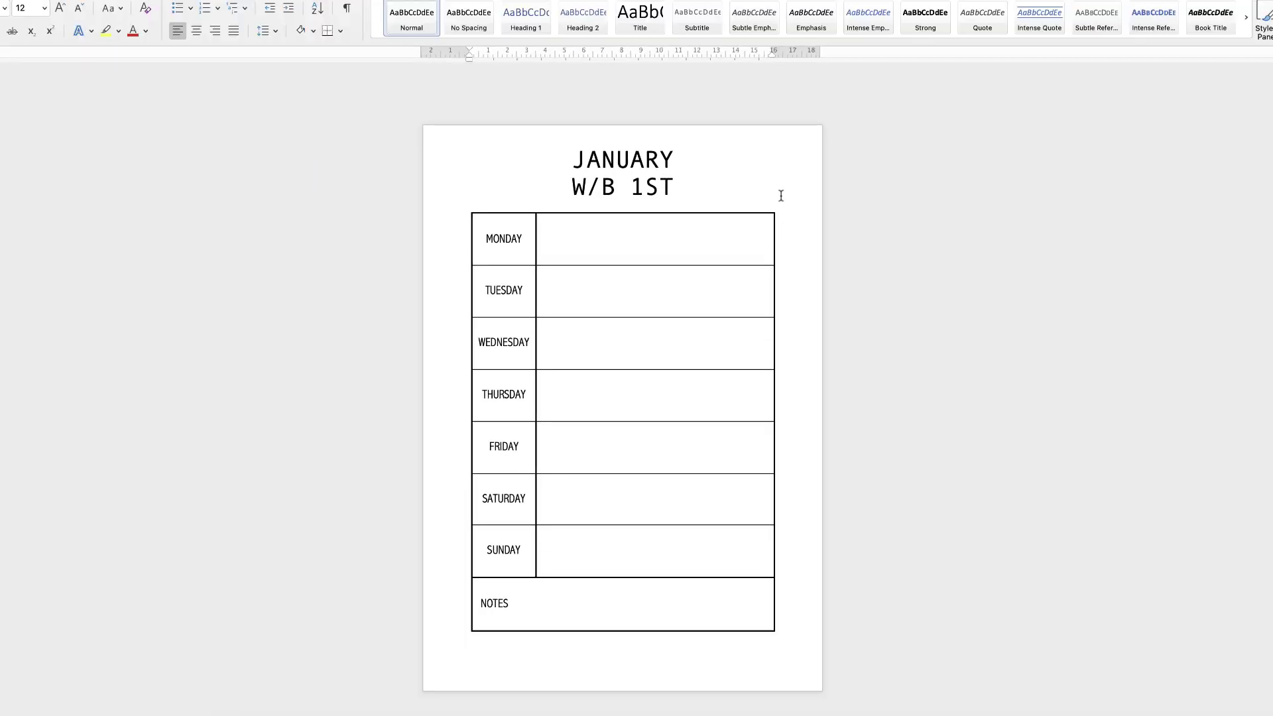